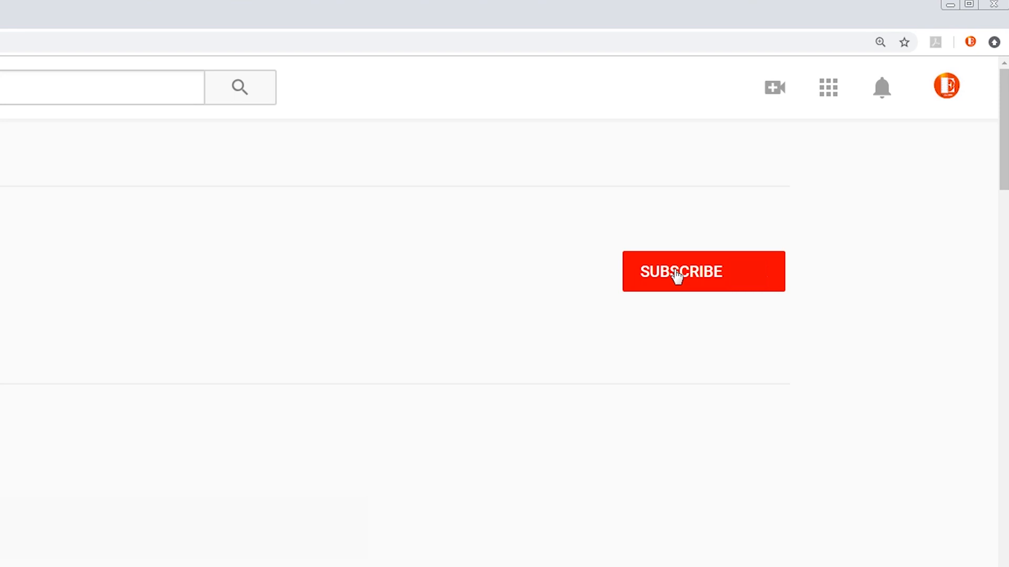
{"action": "left_click", "coordinate": [676, 275]}
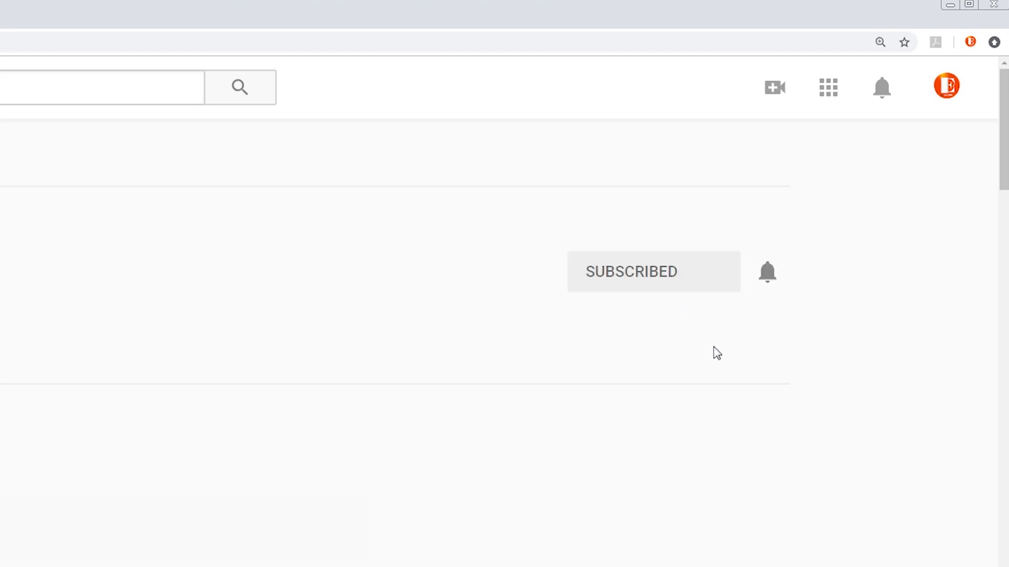
{"action": "left_click", "coordinate": [773, 275]}
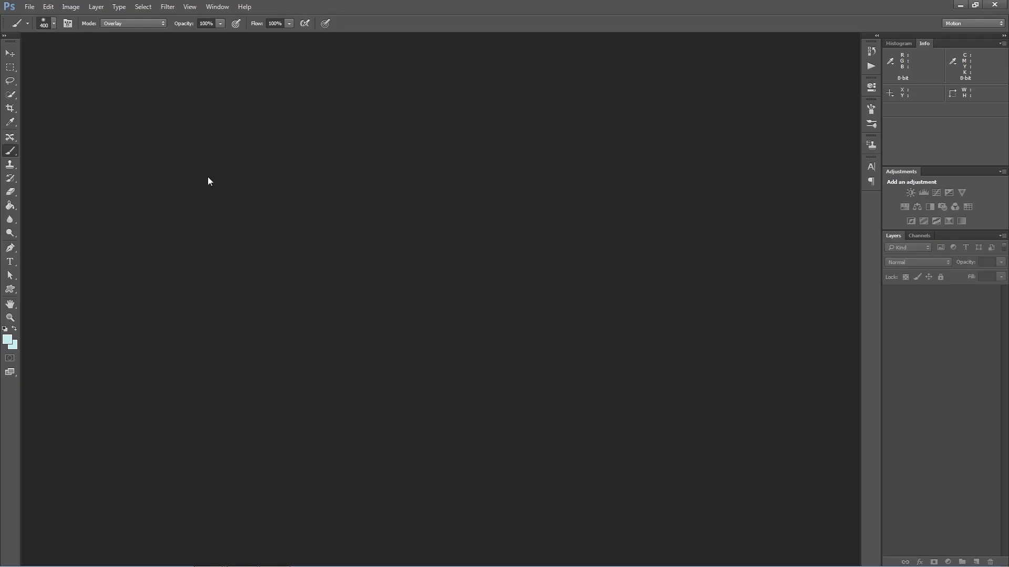
- Open the seclusion3 tree image from the Tree Backgroung Removing folder
{"action": "left_click", "coordinate": [29, 9]}
{"action": "left_click", "coordinate": [36, 28]}
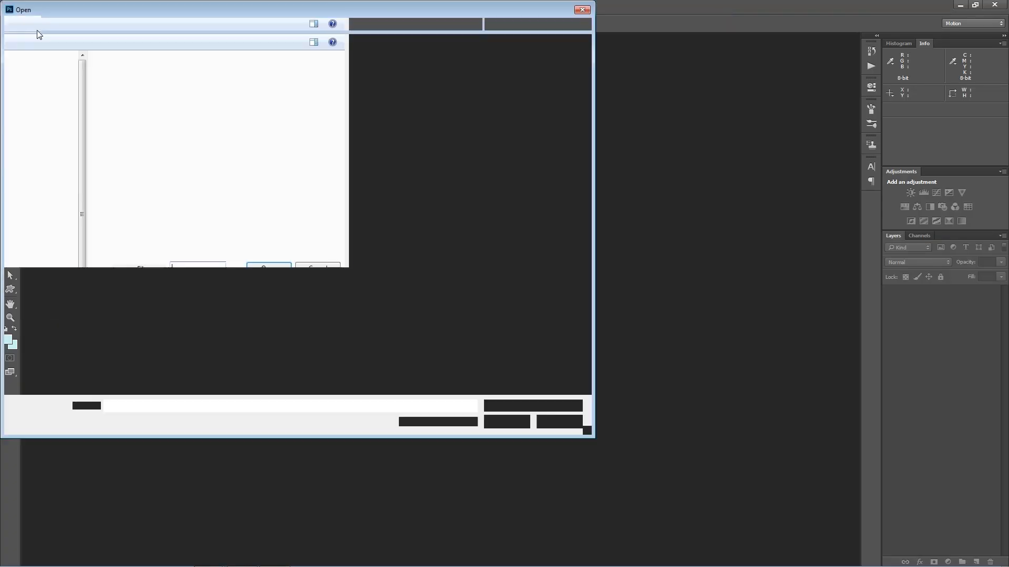
{"action": "left_click", "coordinate": [193, 172]}
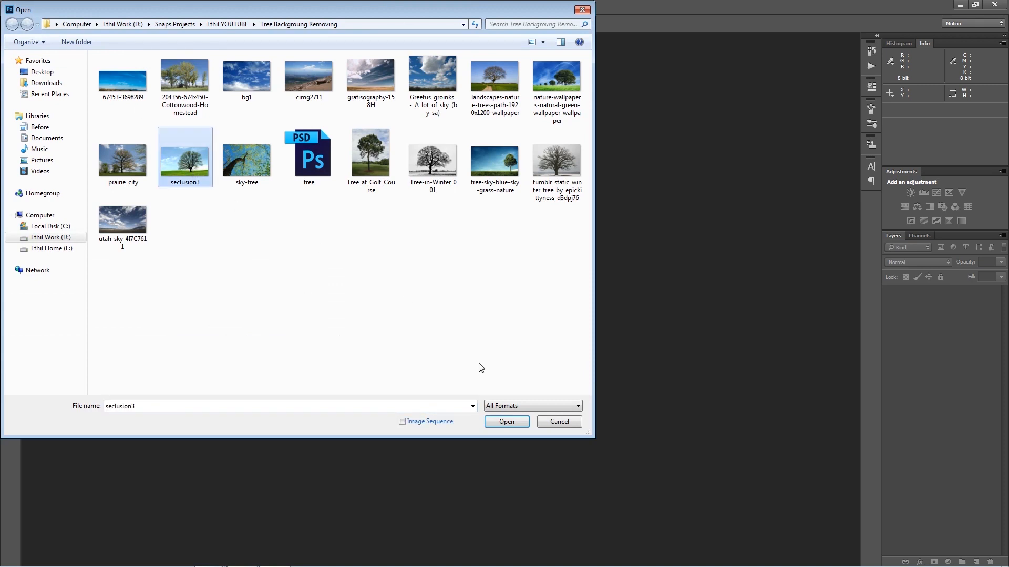
{"action": "left_click", "coordinate": [506, 420]}
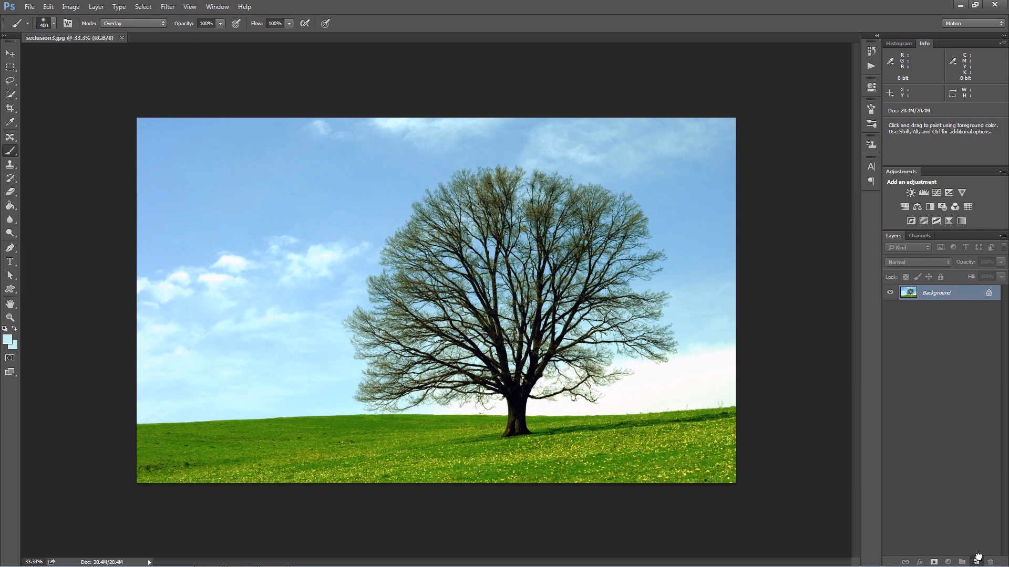
- Duplicate the Background layer twice and rename the lower copy Step 1
{"action": "left_click_drag", "start_coordinate": [977, 557], "coordinate": [976, 560]}
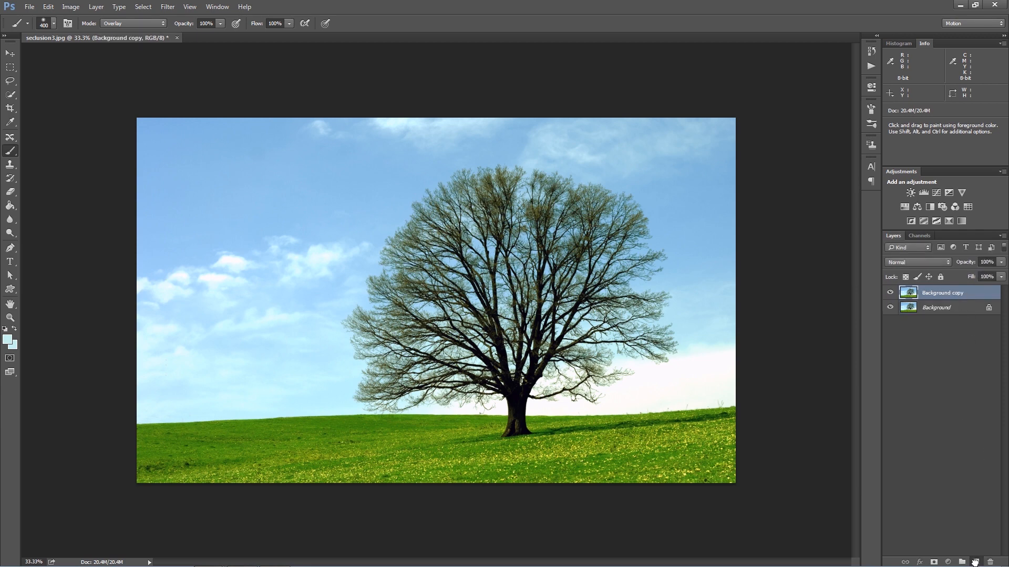
{"action": "key", "text": "ctrl+j"}
{"action": "double_click", "coordinate": [937, 307]}
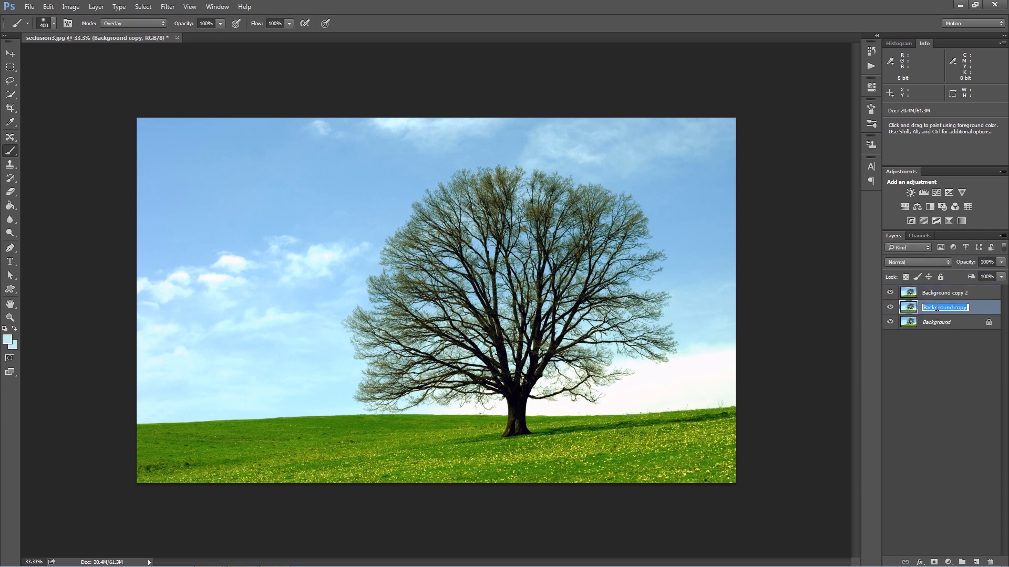
{"action": "type", "text": "Step 1"}
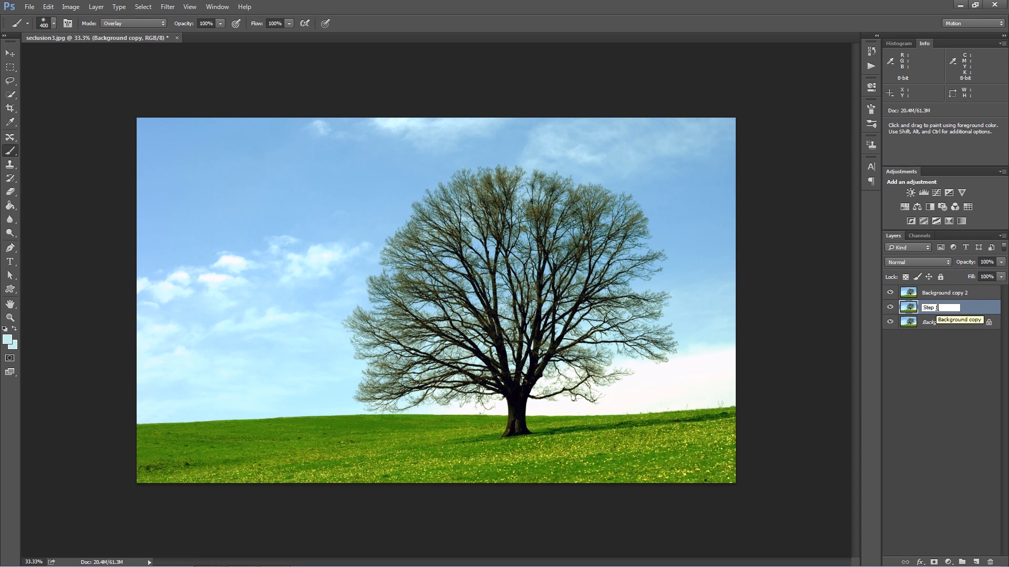
- Rename the upper copy Step 2 and place it, hidden, beneath the Step 1 layer
{"action": "double_click", "coordinate": [945, 293]}
{"action": "type", "text": "S"}
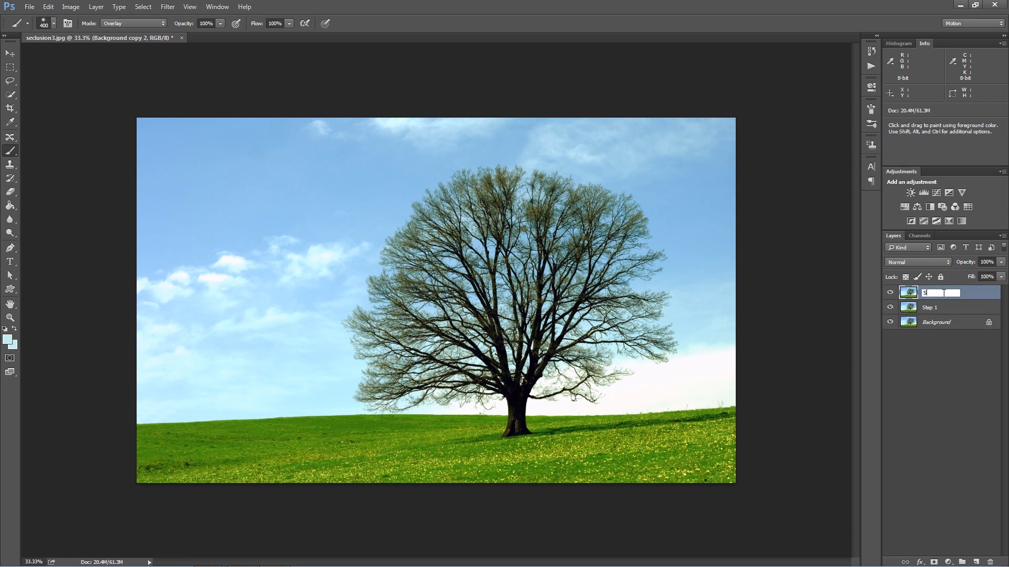
{"action": "type", "text": "tep 2"}
{"action": "key", "text": "Return"}
{"action": "left_click", "coordinate": [932, 399]}
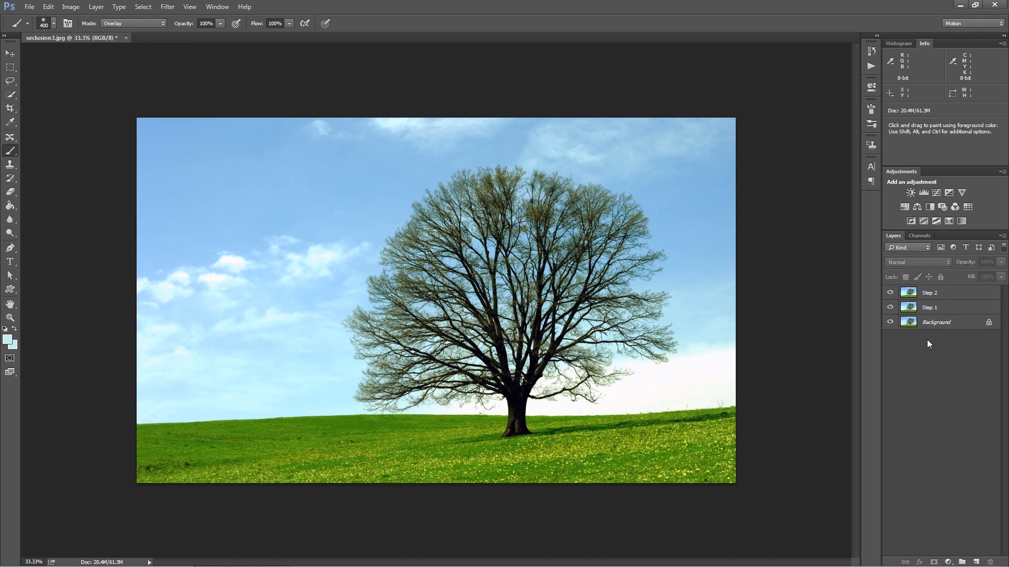
{"action": "left_click_drag", "start_coordinate": [934, 310], "coordinate": [952, 289]}
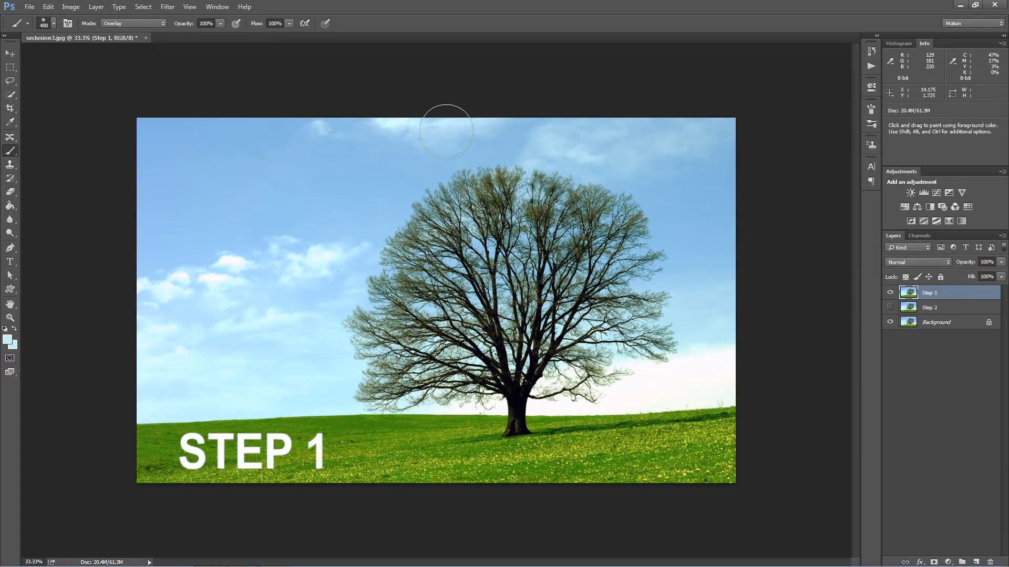
- Duplicate the Blue channel of the Step 1 layer
{"action": "left_click", "coordinate": [917, 236]}
{"action": "left_click", "coordinate": [939, 289]}
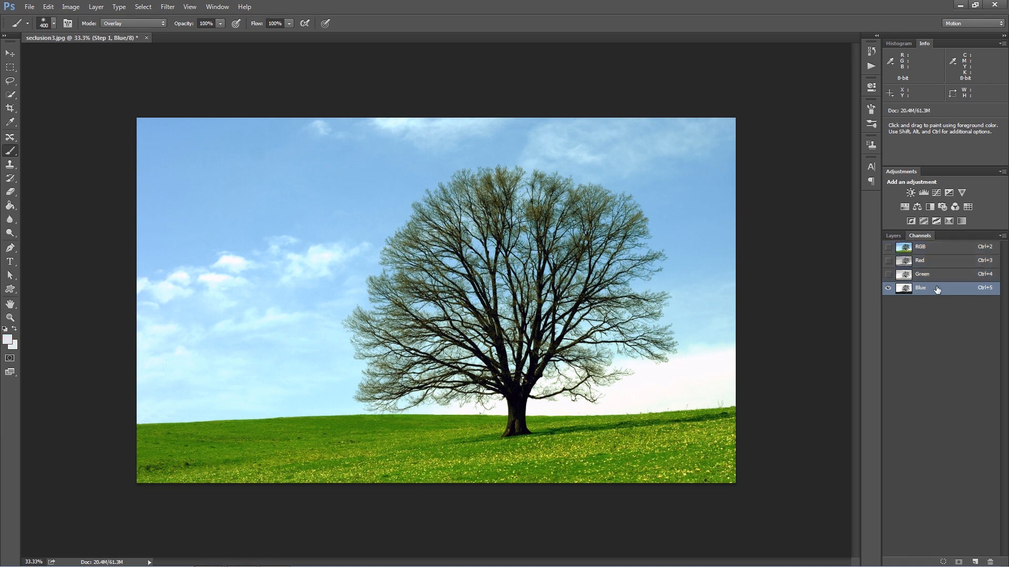
{"action": "left_click_drag", "start_coordinate": [957, 297], "coordinate": [975, 561]}
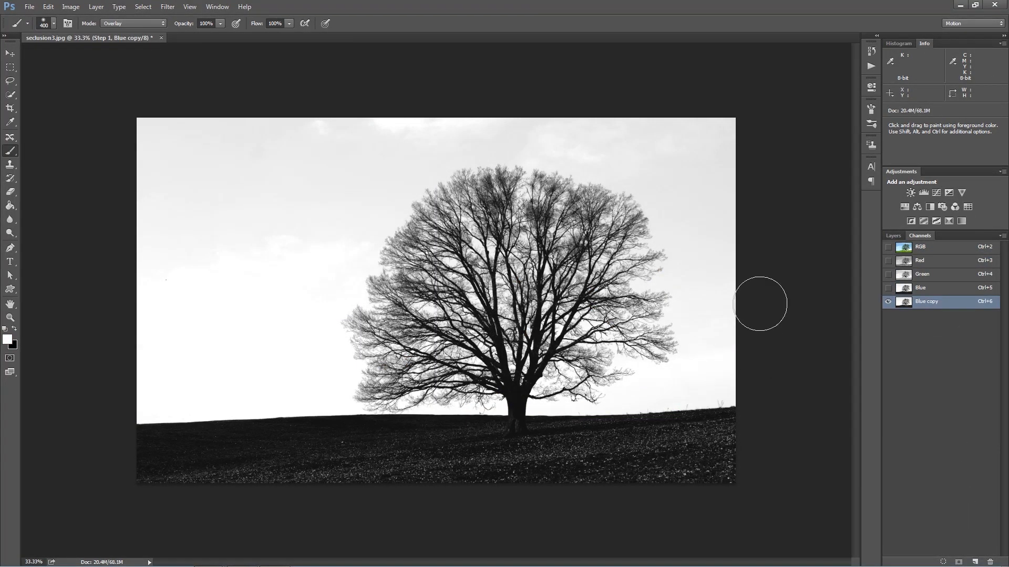
- Start a Levels adjustment on the Blue copy channel with the input black point at 68 and the white point at 205
{"action": "key", "text": "v"}
{"action": "key", "text": "ctrl+l"}
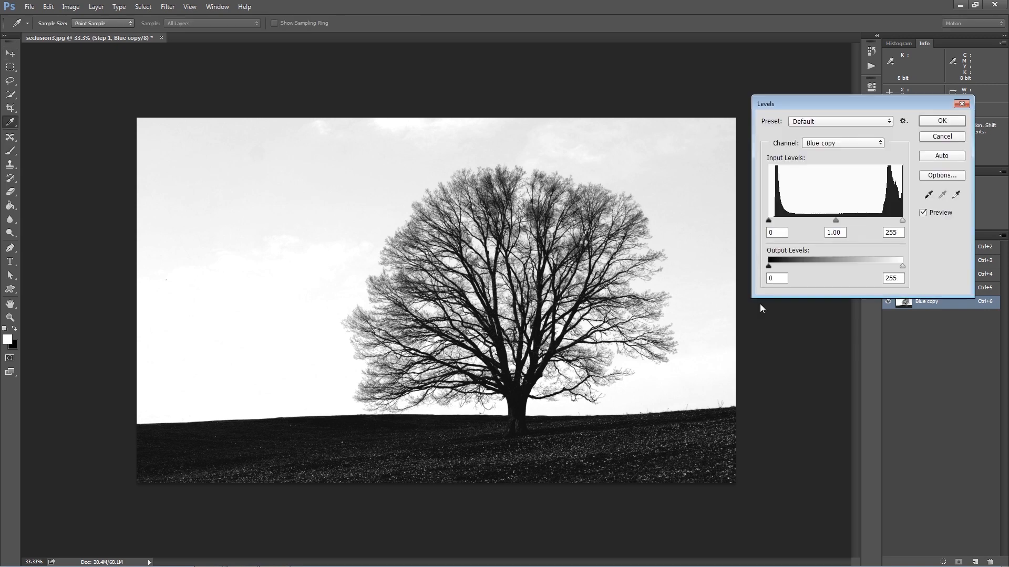
{"action": "left_click_drag", "start_coordinate": [768, 270], "coordinate": [732, 266]}
{"action": "mouse_move", "coordinate": [902, 267]}
{"action": "left_mouse_down"}
{"action": "mouse_move", "coordinate": [862, 268]}
{"action": "mouse_move", "coordinate": [903, 267]}
{"action": "left_mouse_up"}
{"action": "left_click_drag", "start_coordinate": [769, 221], "coordinate": [804, 225]}
{"action": "key", "text": "ctrl+plus"}
{"action": "key", "text": "ctrl+plus"}
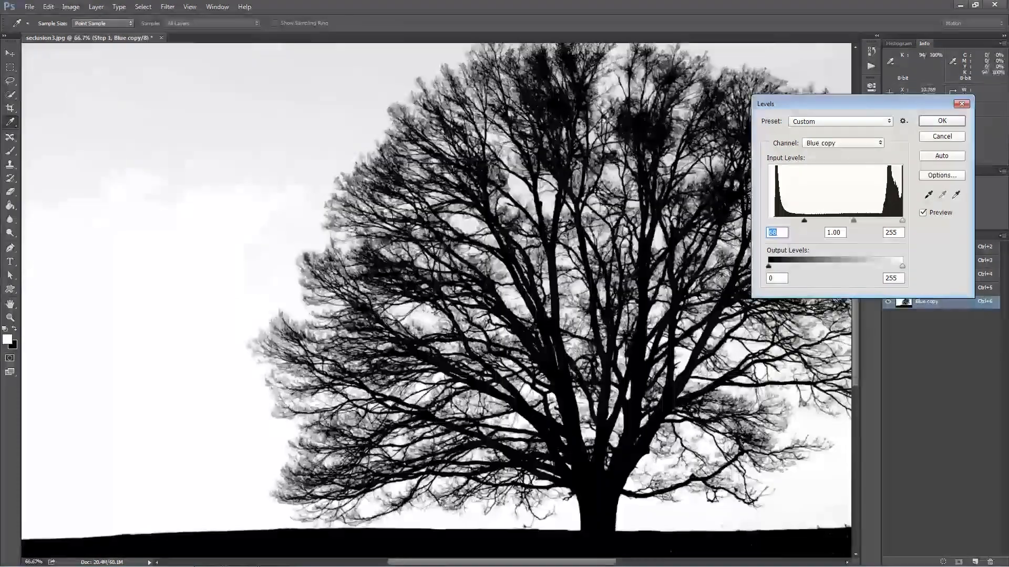
{"action": "left_click_drag", "start_coordinate": [746, 346], "coordinate": [475, 268]}
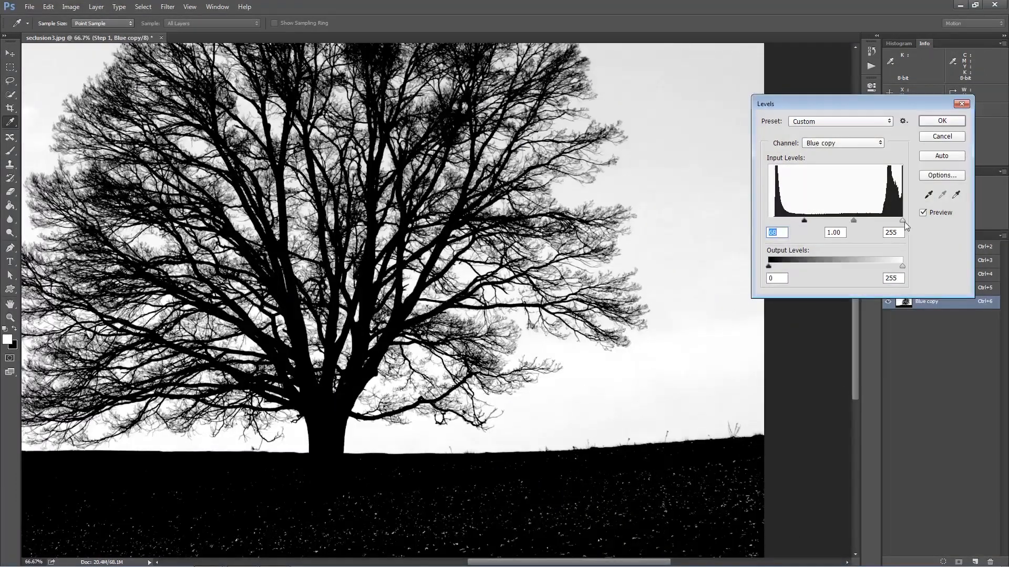
{"action": "left_click_drag", "start_coordinate": [904, 222], "coordinate": [876, 222]}
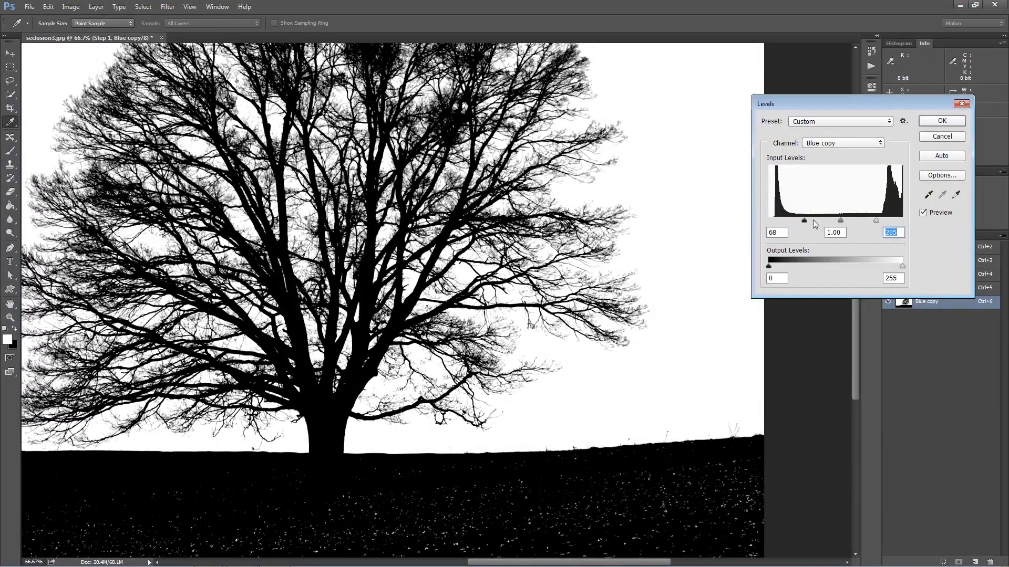
- Refine the input levels to black point 92 and midtone 0.47 with a slightly higher white point, and apply the Levels adjustment
{"action": "left_click_drag", "start_coordinate": [804, 222], "coordinate": [869, 223]}
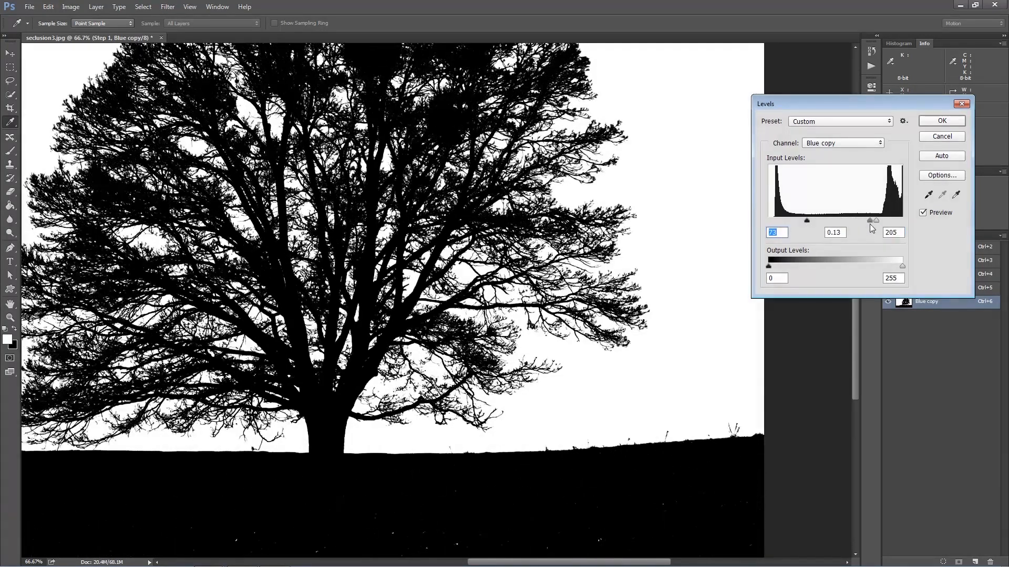
{"action": "key", "text": "Tab"}
{"action": "key", "text": "ctrl+plus"}
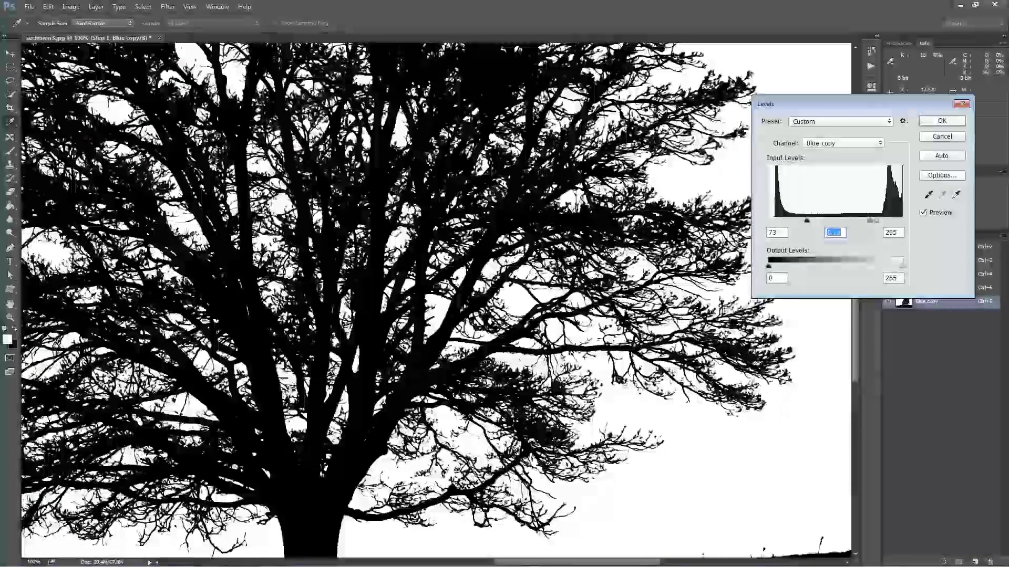
{"action": "left_click_drag", "start_coordinate": [762, 407], "coordinate": [512, 267]}
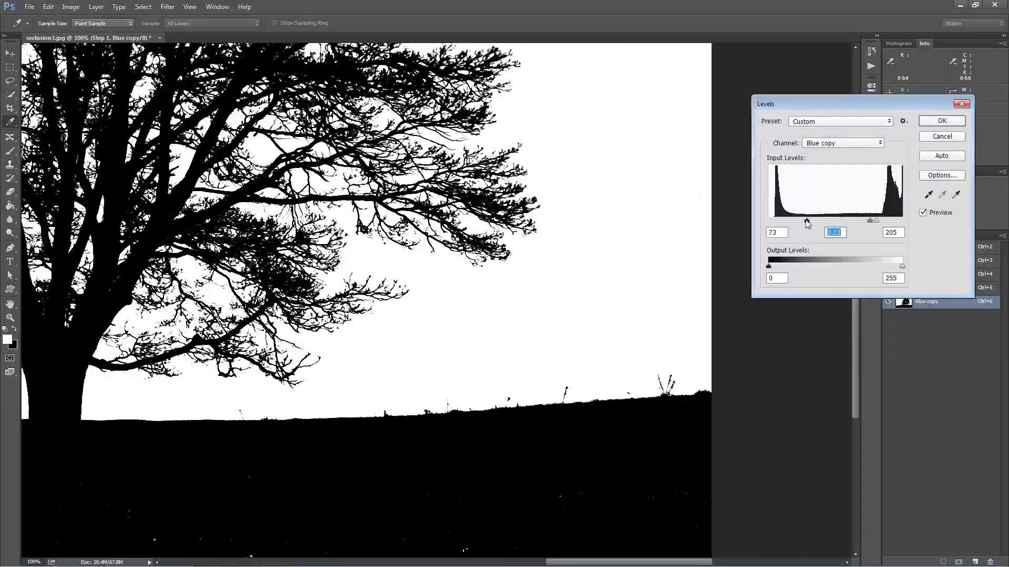
{"action": "left_click_drag", "start_coordinate": [807, 221], "coordinate": [888, 226]}
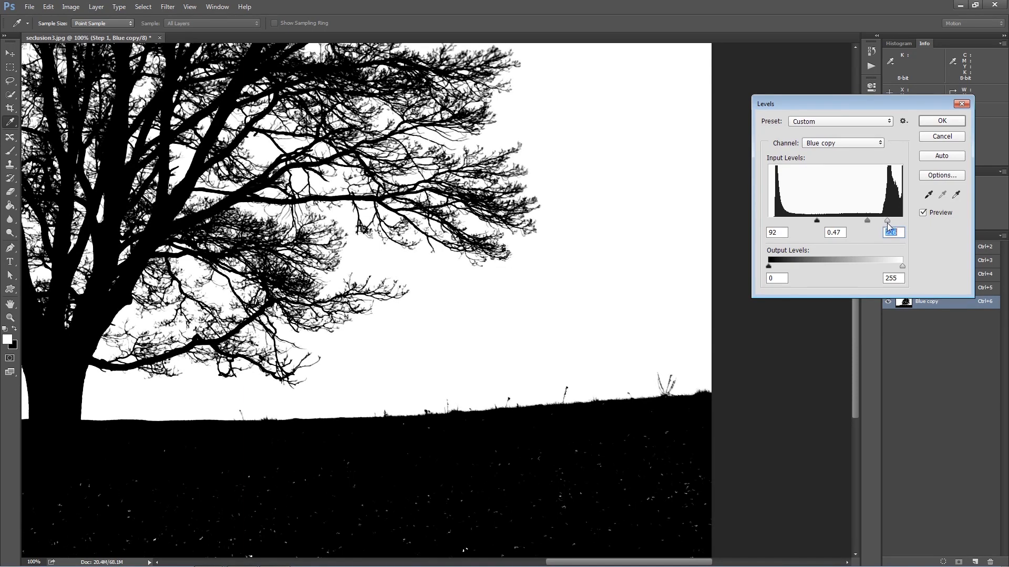
{"action": "left_click", "coordinate": [925, 121]}
{"action": "key", "text": "v"}
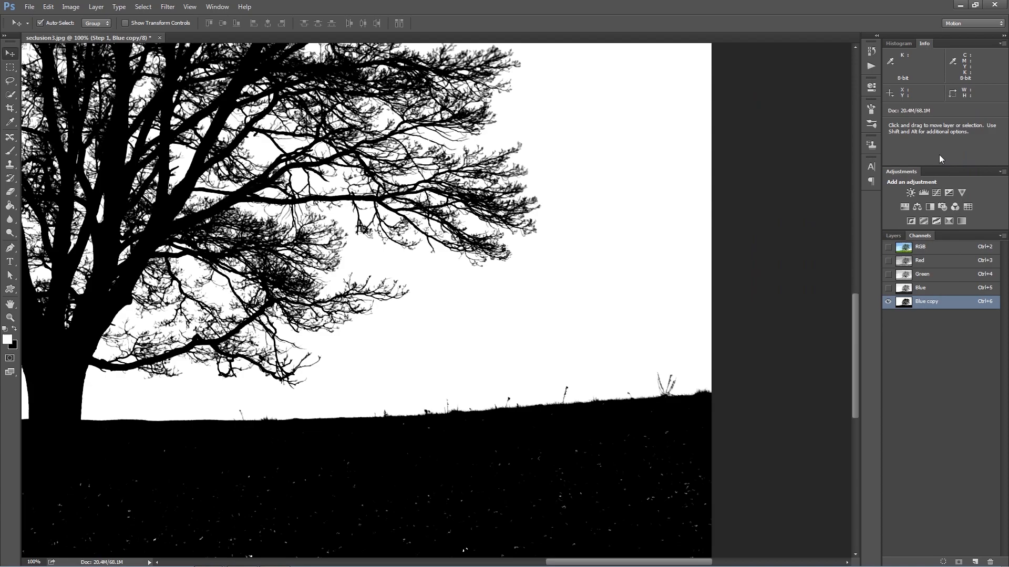
- Load the Blue copy channel as a selection and switch back to the RGB composite
{"action": "key", "text": "ctrl+0"}
{"action": "left_click", "coordinate": [905, 303], "text": "ctrl"}
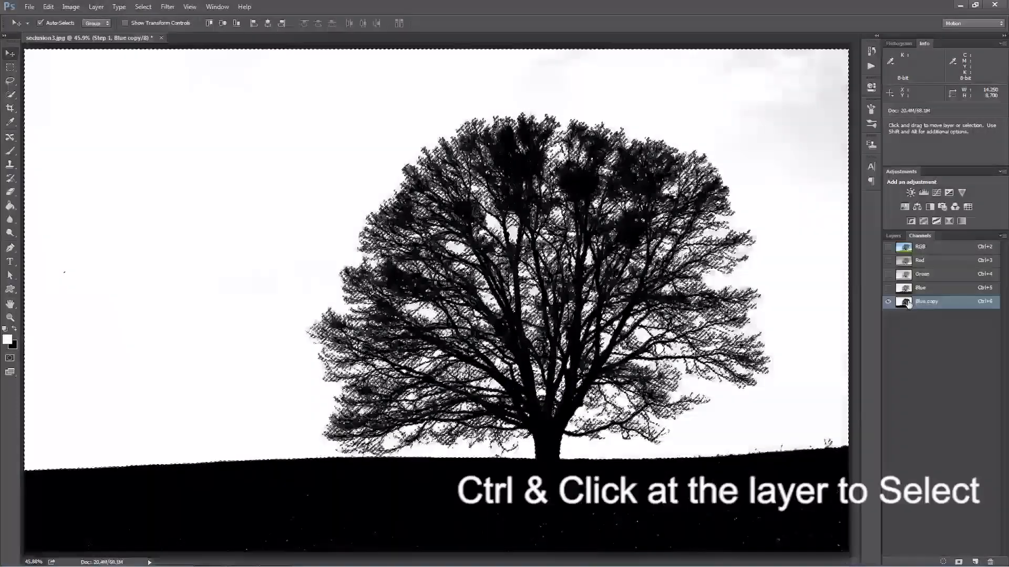
{"action": "left_click", "coordinate": [925, 248]}
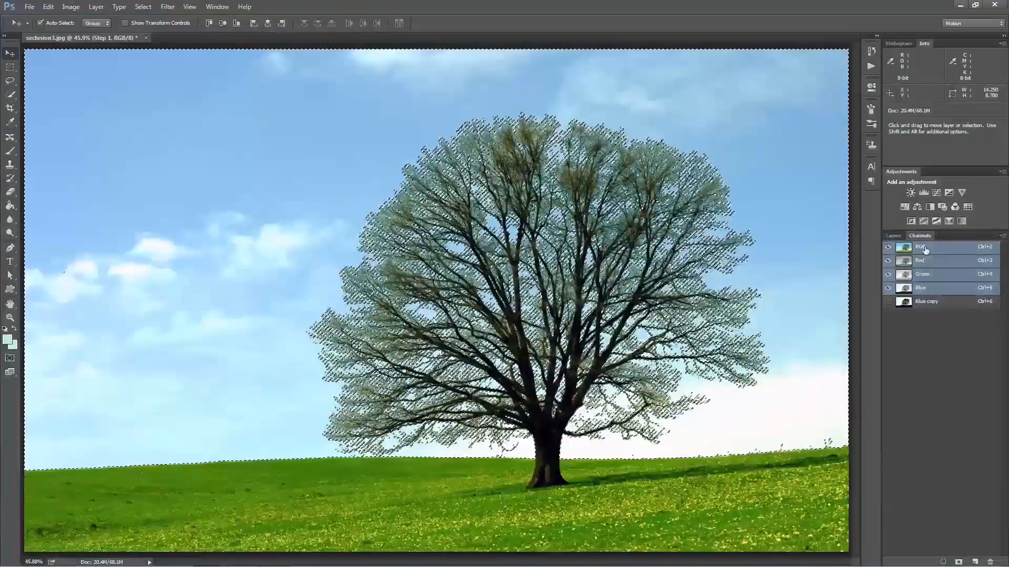
- Invert the selection and add it as a layer mask to the Step 1 layer
{"action": "left_click", "coordinate": [896, 235]}
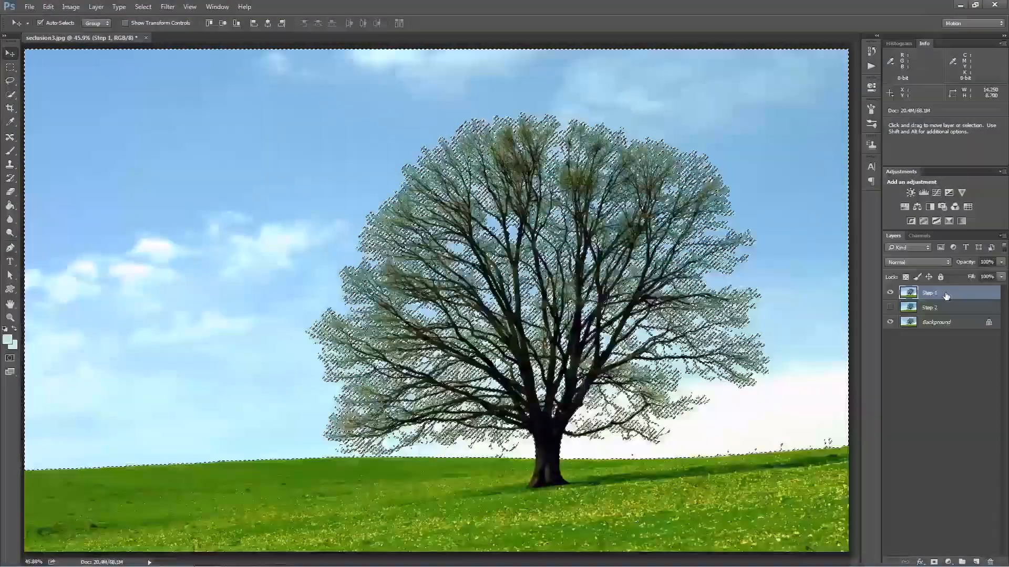
{"action": "key", "text": "ctrl+shift+i"}
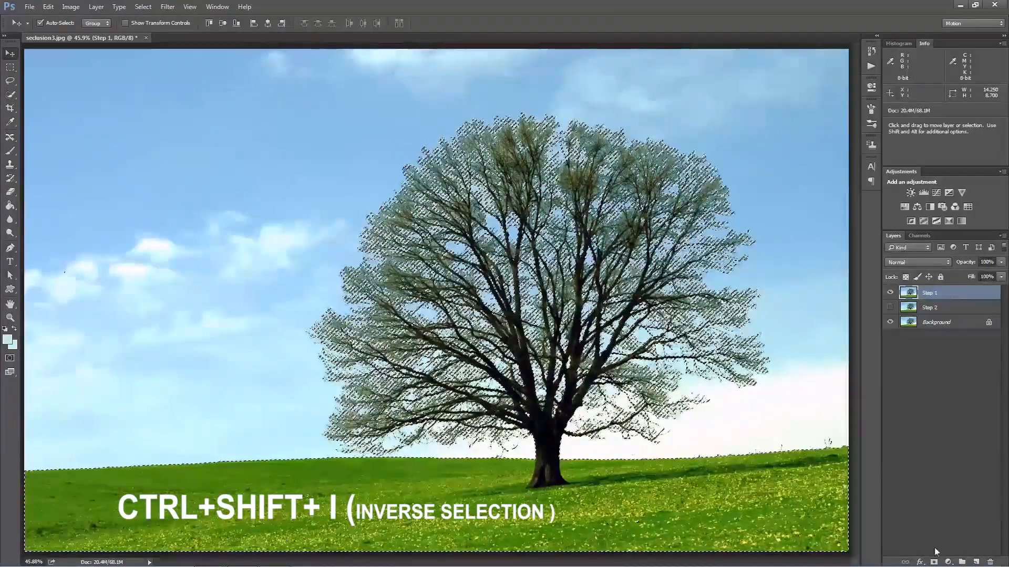
{"action": "left_click", "coordinate": [934, 561]}
- Add a solid color fill layer with the color 000000 directly above the Step 2 layer
{"action": "left_click", "coordinate": [952, 310]}
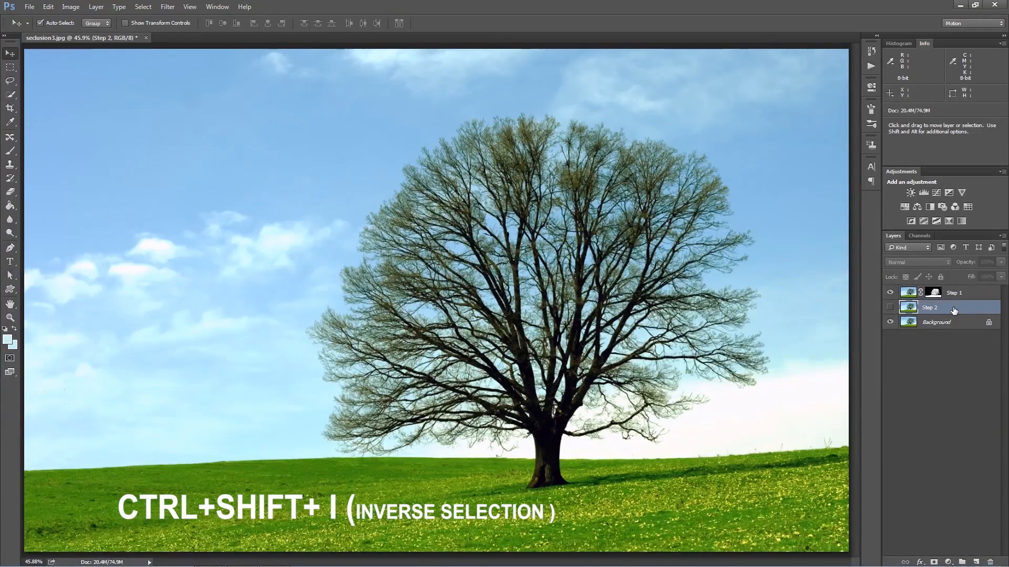
{"action": "left_click", "coordinate": [949, 563]}
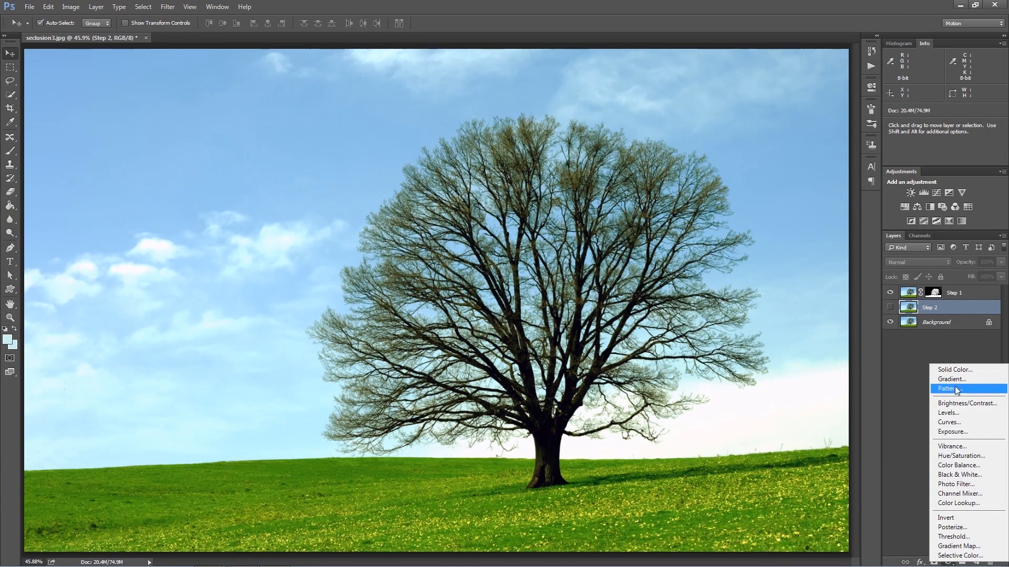
{"action": "left_click", "coordinate": [957, 369]}
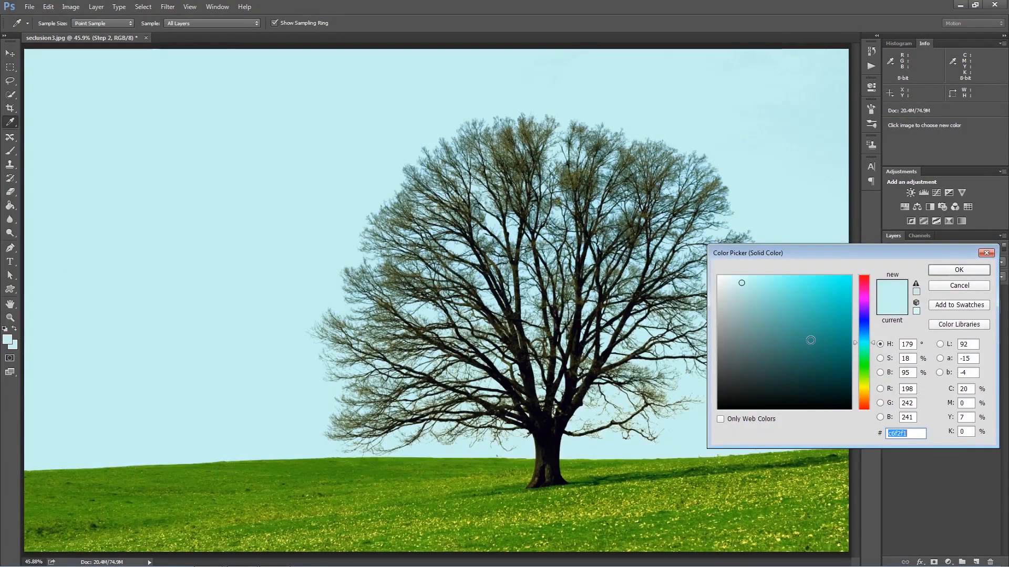
{"action": "type", "text": "000000"}
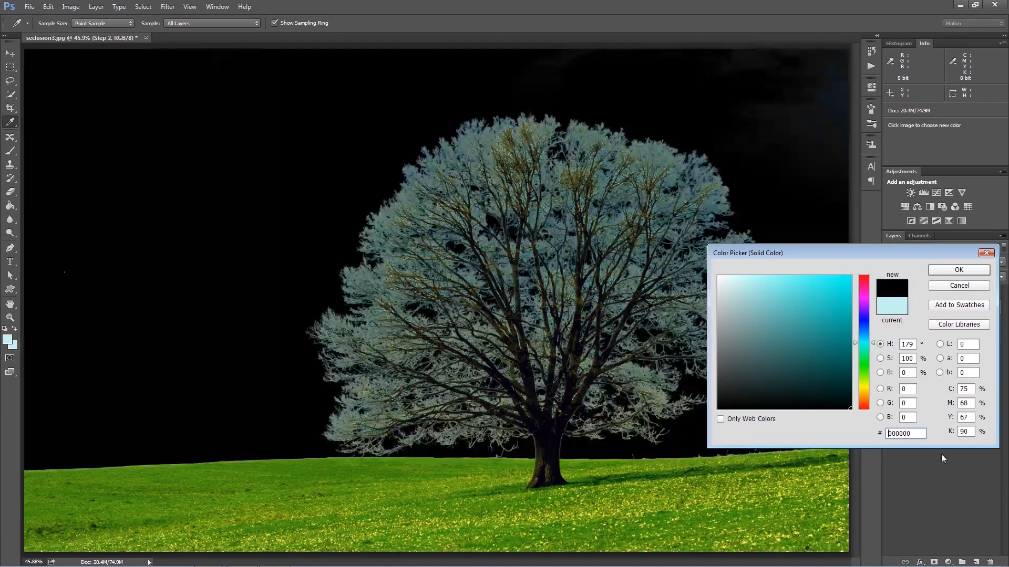
{"action": "left_click", "coordinate": [946, 273]}
- Examine the tree cutout's edges against the black fill and display the Step 1 layer mask on its own
{"action": "scroll", "coordinate": [761, 401], "scroll_direction": "up", "scroll_amount": 9}
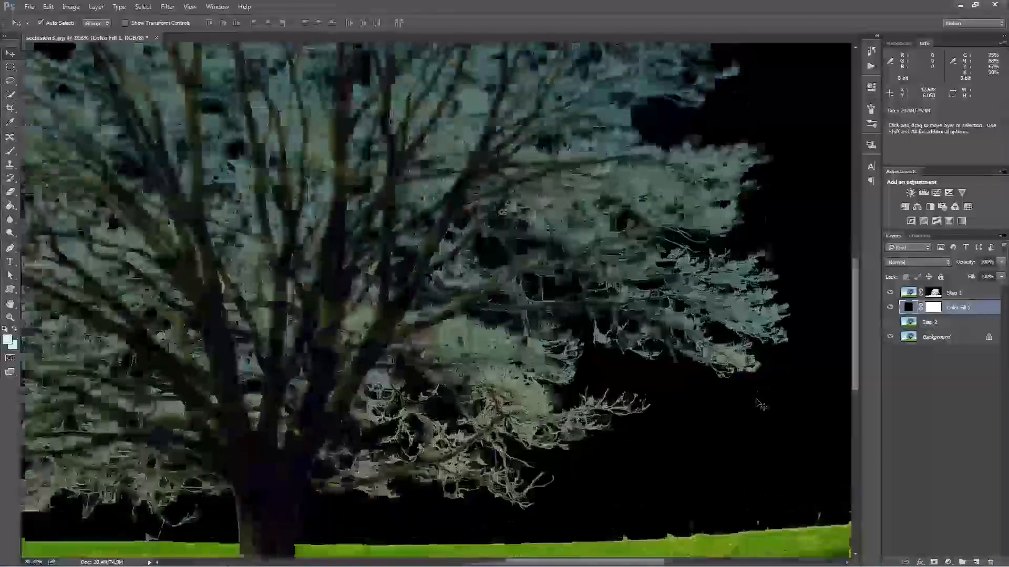
{"action": "left_click_drag", "start_coordinate": [762, 400], "coordinate": [674, 277]}
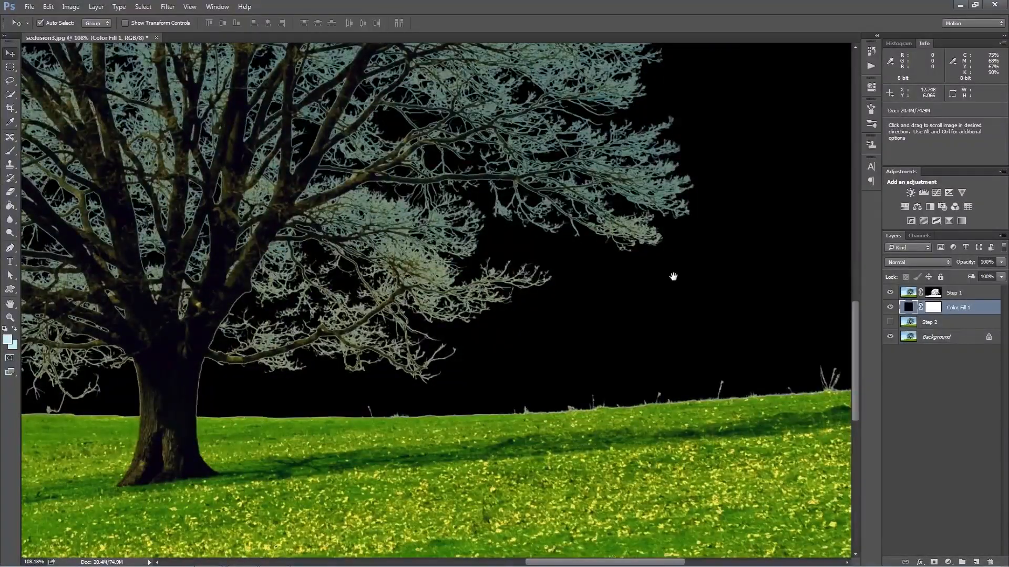
{"action": "key", "text": "ctrl+0"}
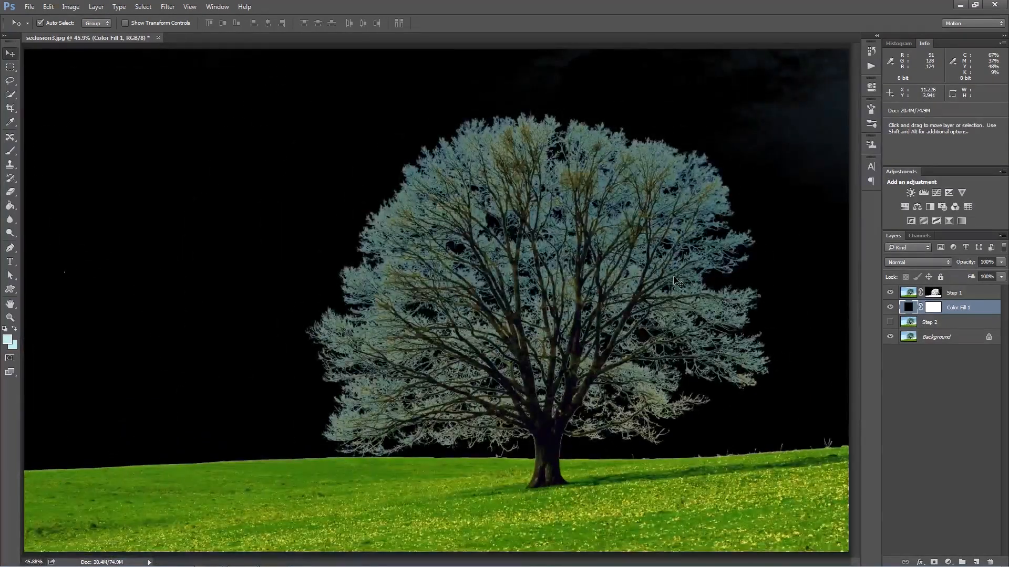
{"action": "scroll", "coordinate": [674, 279], "scroll_direction": "down", "scroll_amount": 1}
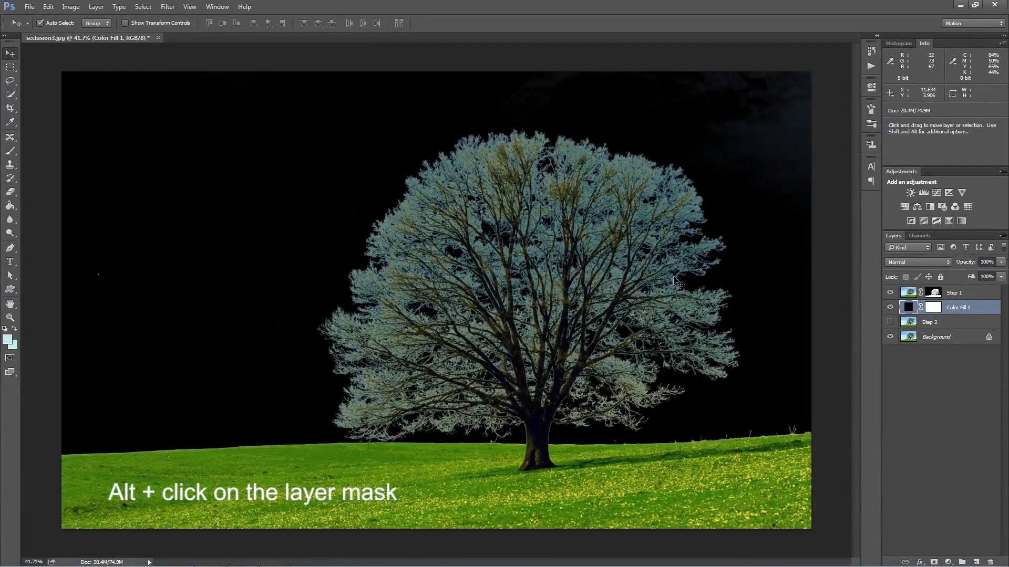
{"action": "left_click", "coordinate": [934, 293], "text": "alt"}
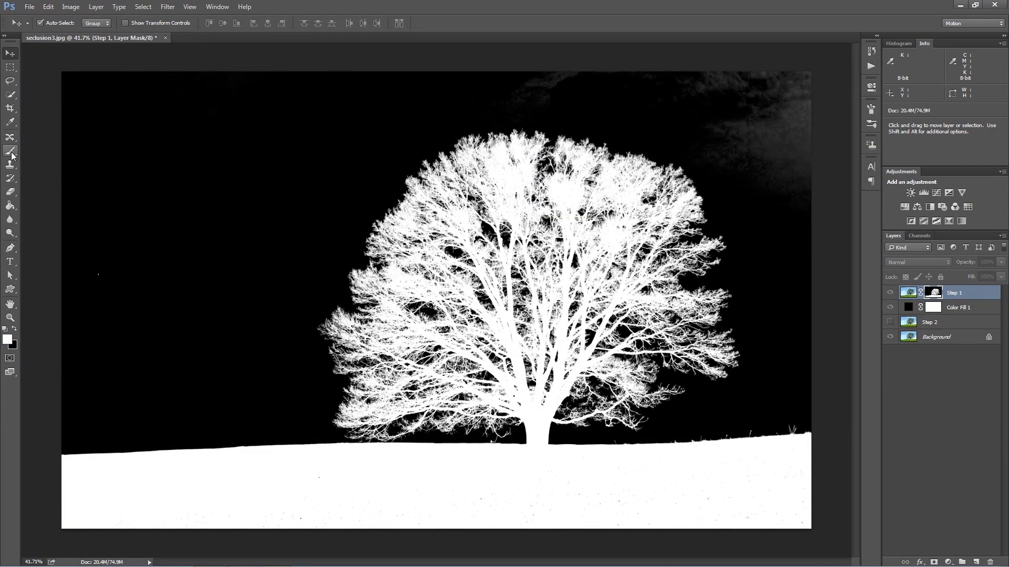
- Set the Brush to Overlay mode and dab black over the grey cloud in the upper-right sky of the Step 1 mask
{"action": "left_click", "coordinate": [11, 152]}
{"action": "left_click", "coordinate": [131, 23]}
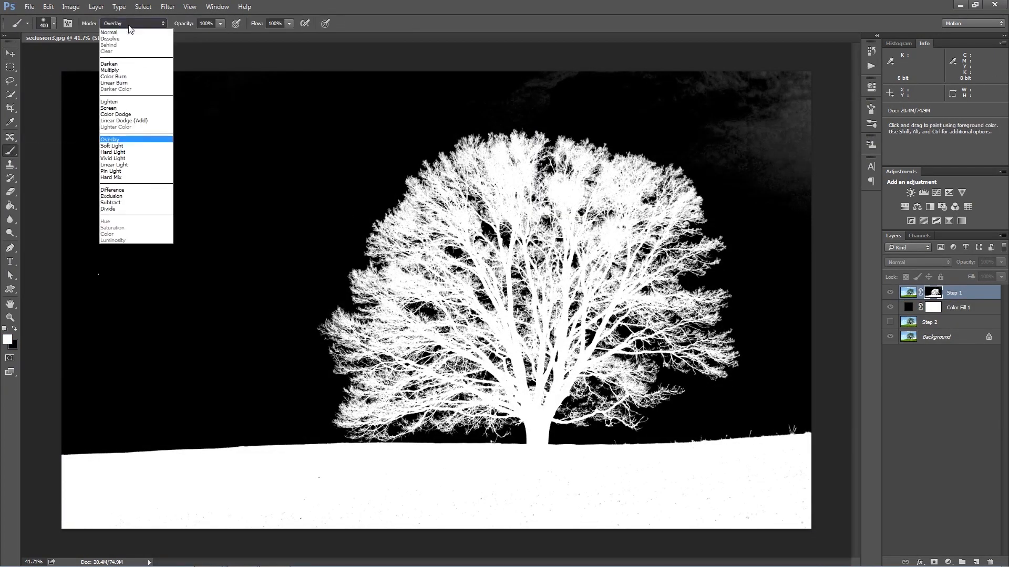
{"action": "left_click", "coordinate": [119, 139]}
{"action": "left_click", "coordinate": [763, 138]}
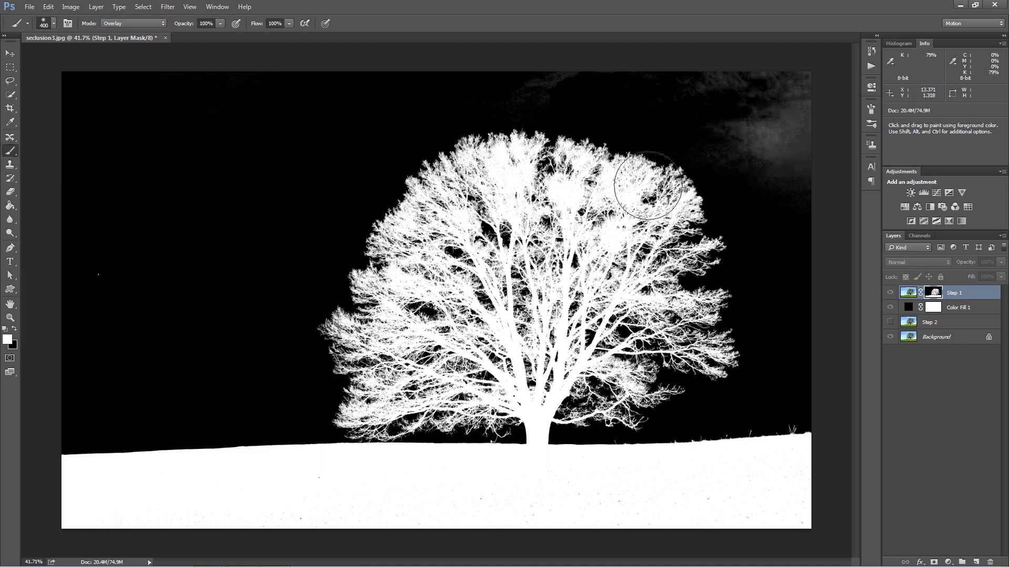
{"action": "left_click", "coordinate": [15, 329]}
{"action": "left_click", "coordinate": [793, 133]}
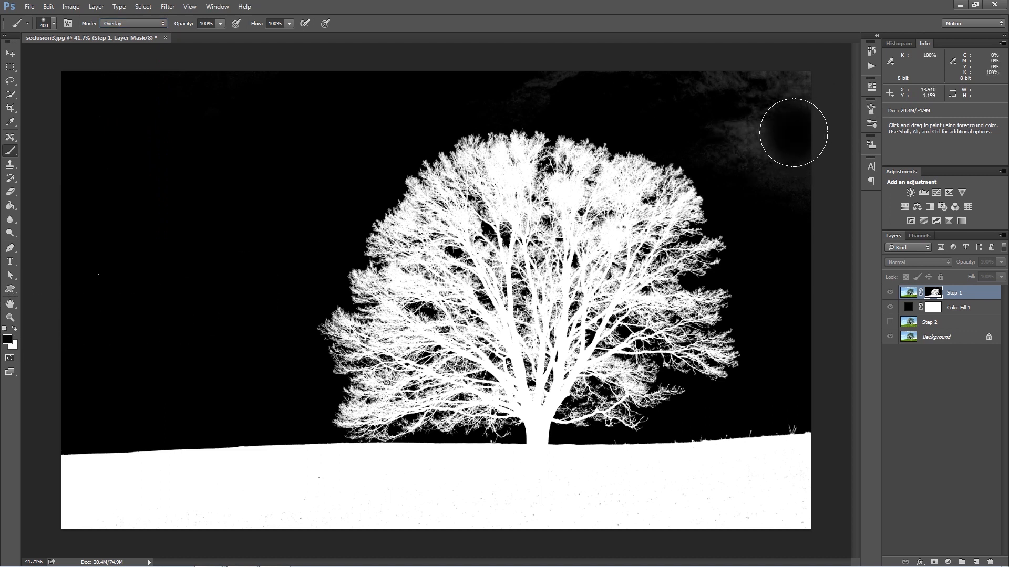
{"action": "left_click", "coordinate": [793, 133]}
- Paint the mask's remaining grey sky black with a size 700 brush at 54% flow, and return to the normal image view
{"action": "key", "text": "bracketright"}
{"action": "key", "text": "bracketright"}
{"action": "key", "text": "bracketright"}
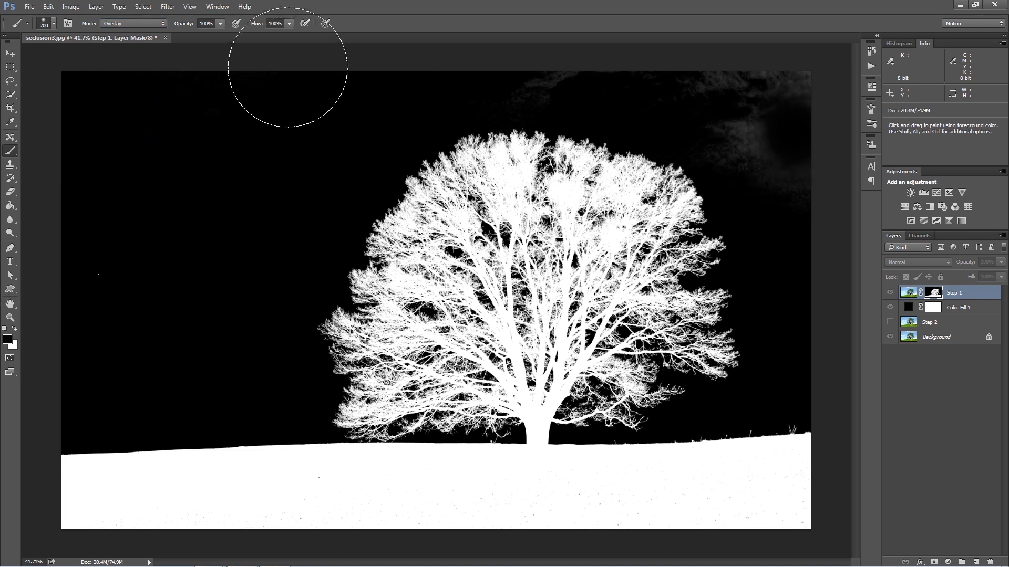
{"action": "left_click_drag", "start_coordinate": [257, 24], "coordinate": [232, 27]}
{"action": "mouse_move", "coordinate": [678, 105]}
{"action": "left_mouse_down"}
{"action": "mouse_move", "coordinate": [784, 102]}
{"action": "mouse_move", "coordinate": [795, 118]}
{"action": "mouse_move", "coordinate": [746, 148]}
{"action": "mouse_move", "coordinate": [820, 191]}
{"action": "mouse_move", "coordinate": [791, 103]}
{"action": "mouse_move", "coordinate": [463, 62]}
{"action": "mouse_move", "coordinate": [569, 66]}
{"action": "mouse_move", "coordinate": [777, 90]}
{"action": "left_mouse_up"}
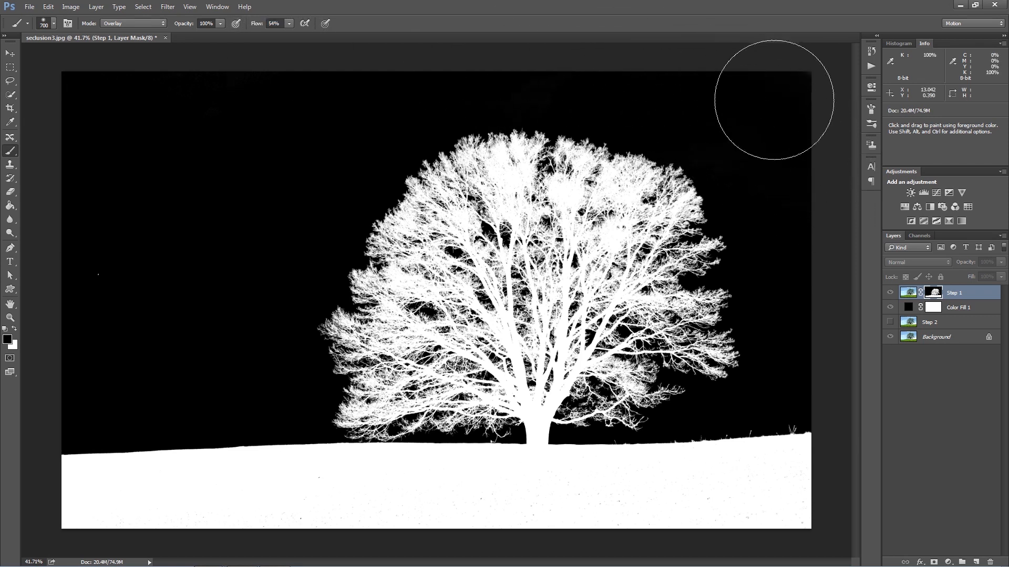
{"action": "left_click_drag", "start_coordinate": [771, 140], "coordinate": [113, 119]}
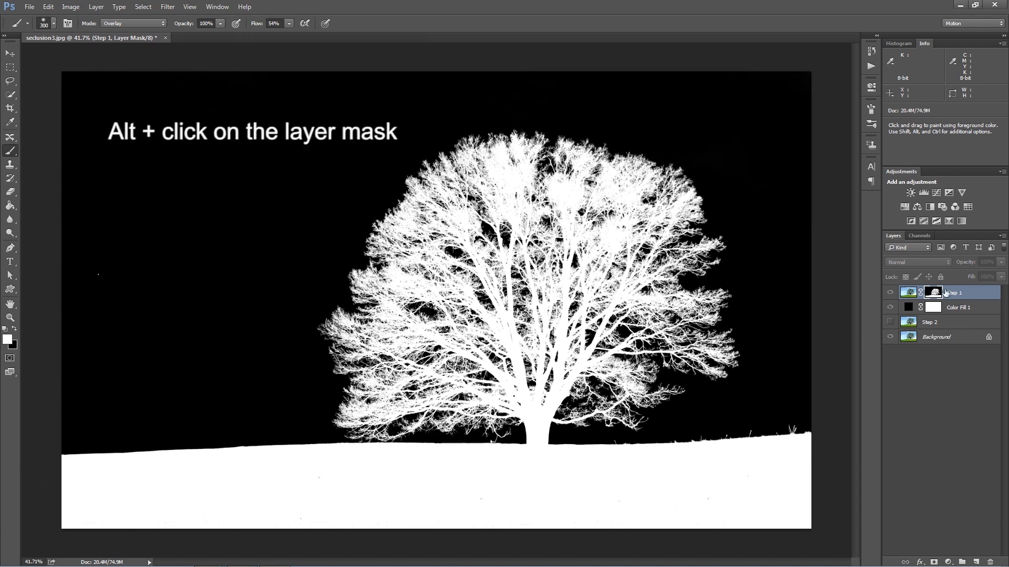
{"action": "left_click", "coordinate": [930, 294], "text": "alt"}
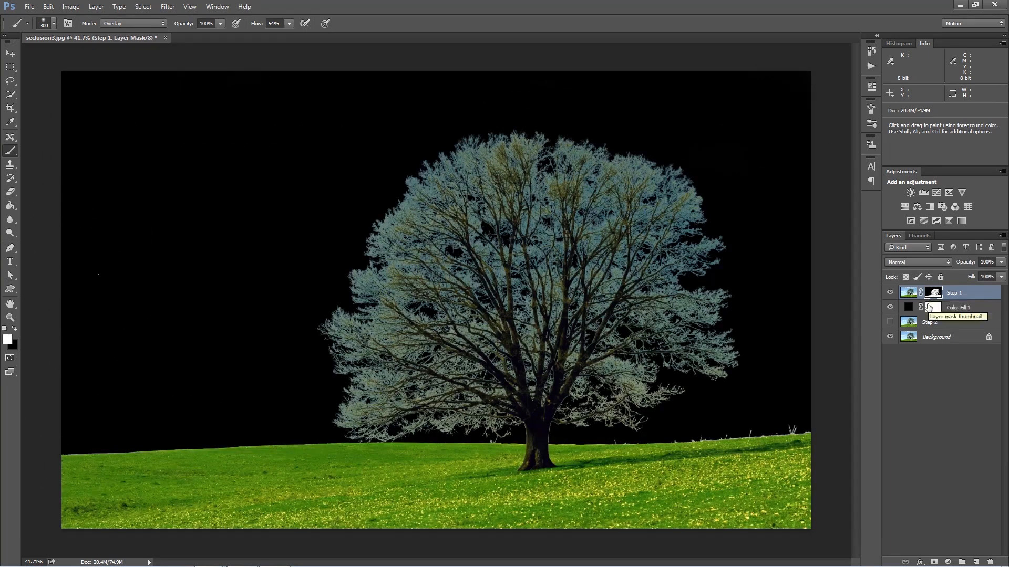
- Open the bg1 sky image and bring it into the seclusion3 document directly above the Color Fill 1 layer
{"action": "left_click", "coordinate": [959, 311]}
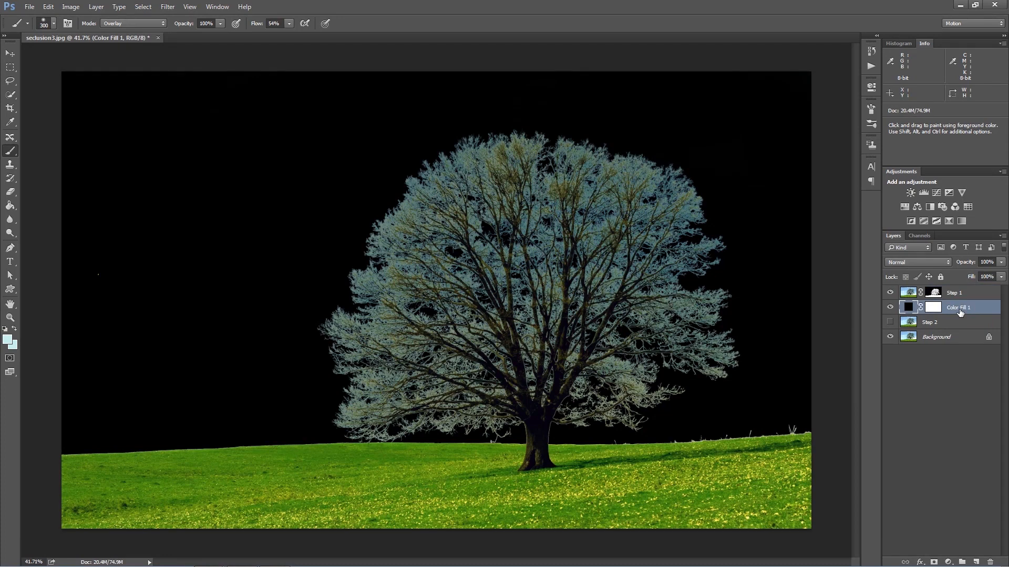
{"action": "left_click", "coordinate": [29, 6]}
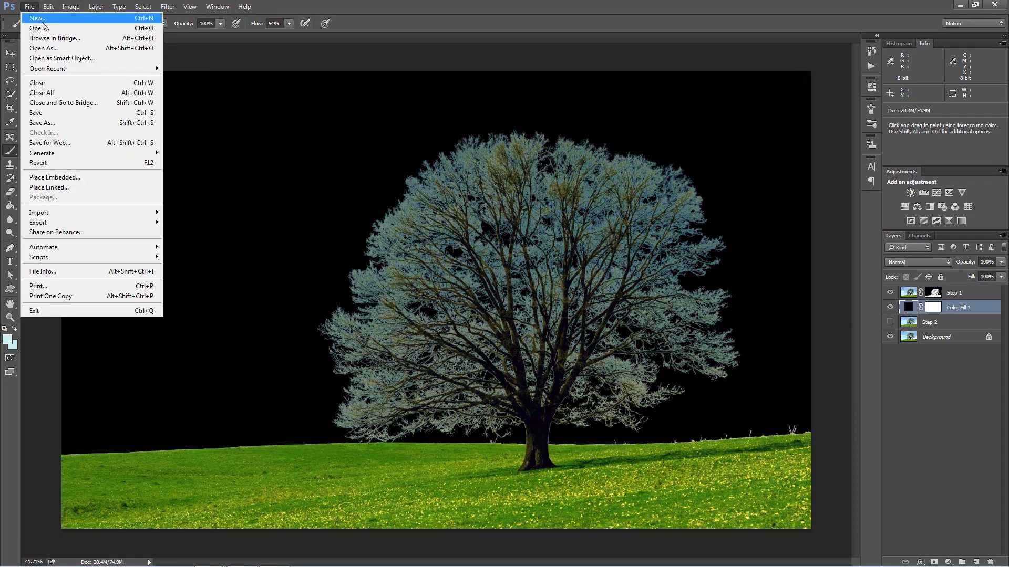
{"action": "left_click", "coordinate": [42, 28]}
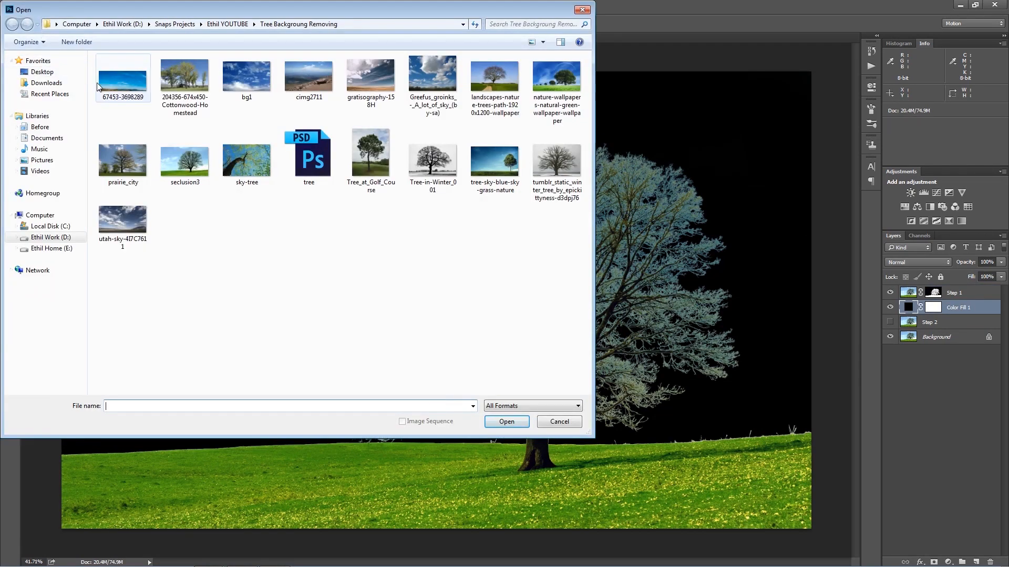
{"action": "double_click", "coordinate": [251, 78]}
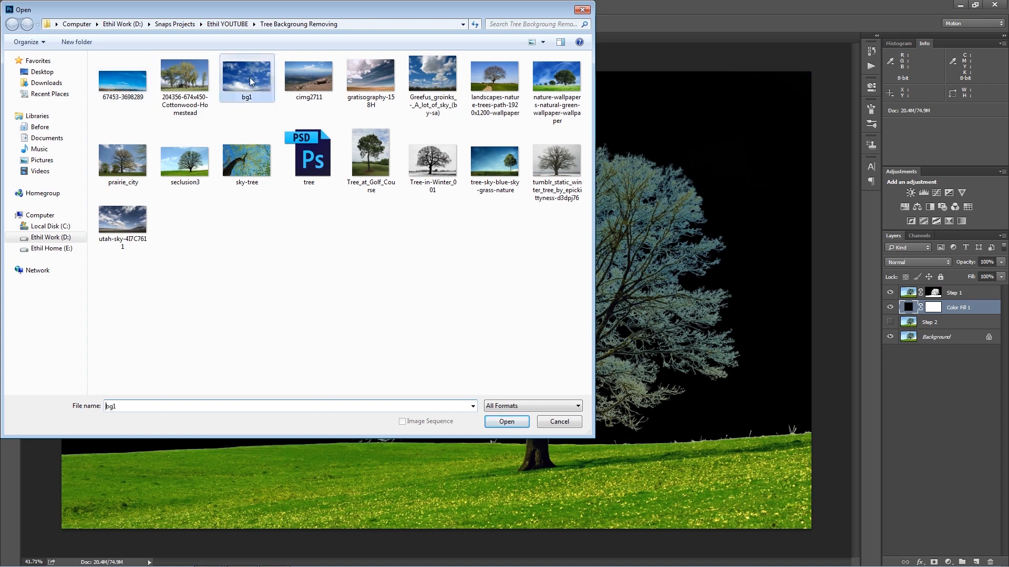
{"action": "key", "text": "v"}
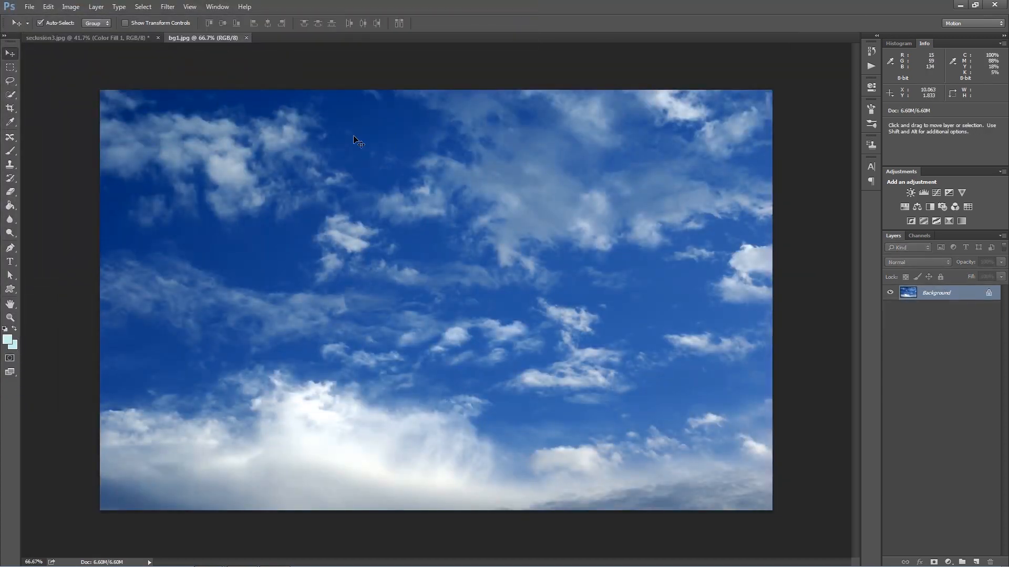
{"action": "left_click", "coordinate": [112, 38]}
{"action": "left_click_drag", "start_coordinate": [111, 38], "coordinate": [269, 205]}
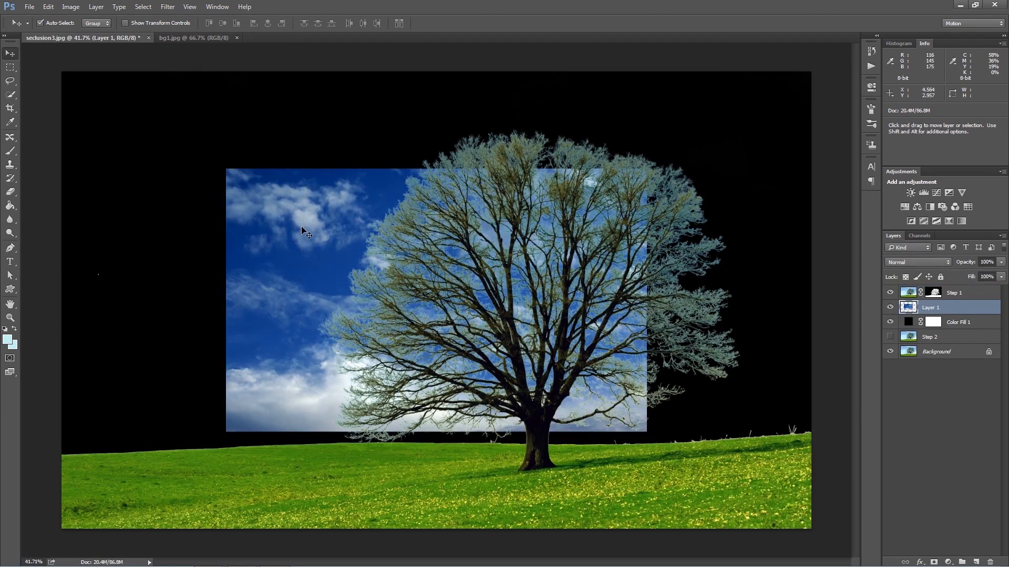
- Scale the sky layer proportionally from its centre to about 181% so it covers the whole canvas
{"action": "key", "text": "ctrl+t"}
{"action": "left_click_drag", "start_coordinate": [647, 432], "coordinate": [787, 557]}
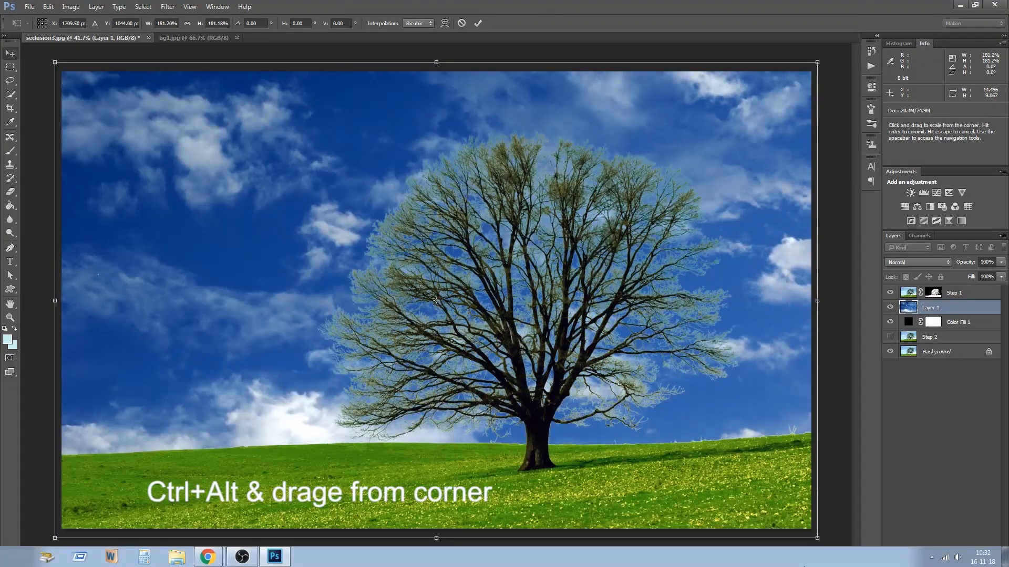
{"action": "key", "text": "Return"}
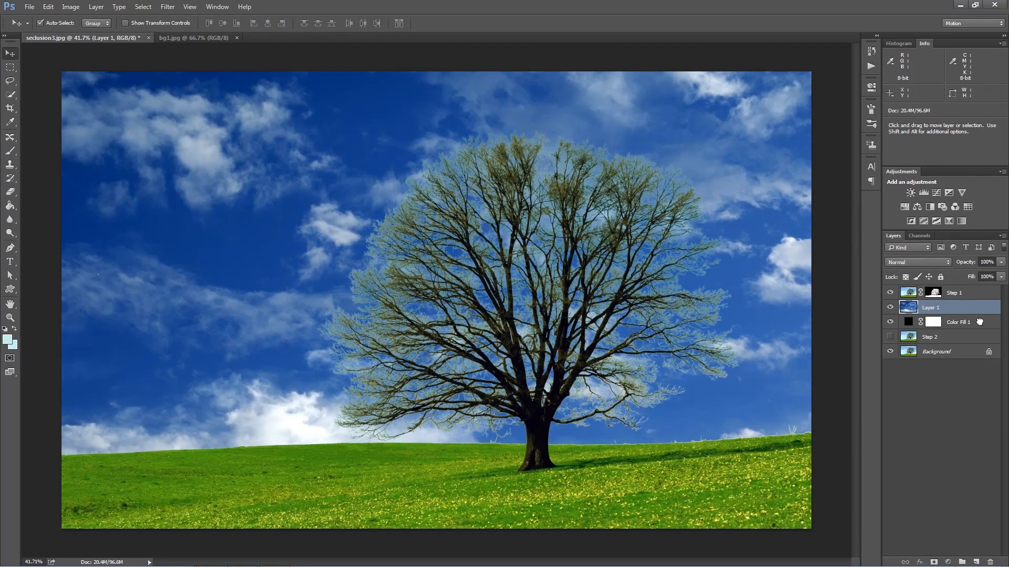
- Duplicate the sky layer Layer 1 and rename the copy Final sky
{"action": "left_click_drag", "start_coordinate": [984, 480], "coordinate": [976, 562]}
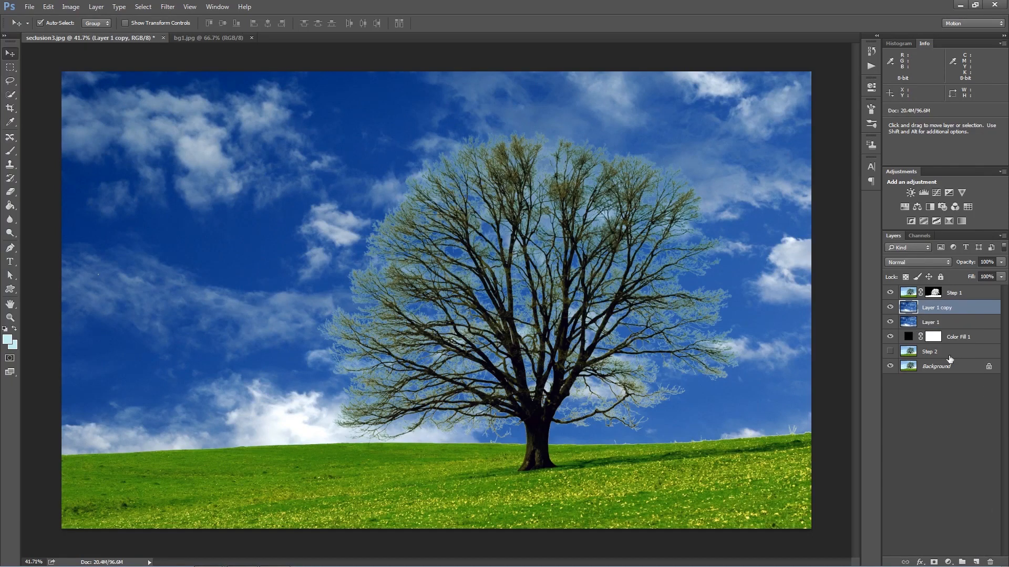
{"action": "double_click", "coordinate": [937, 309]}
{"action": "type", "text": "F"}
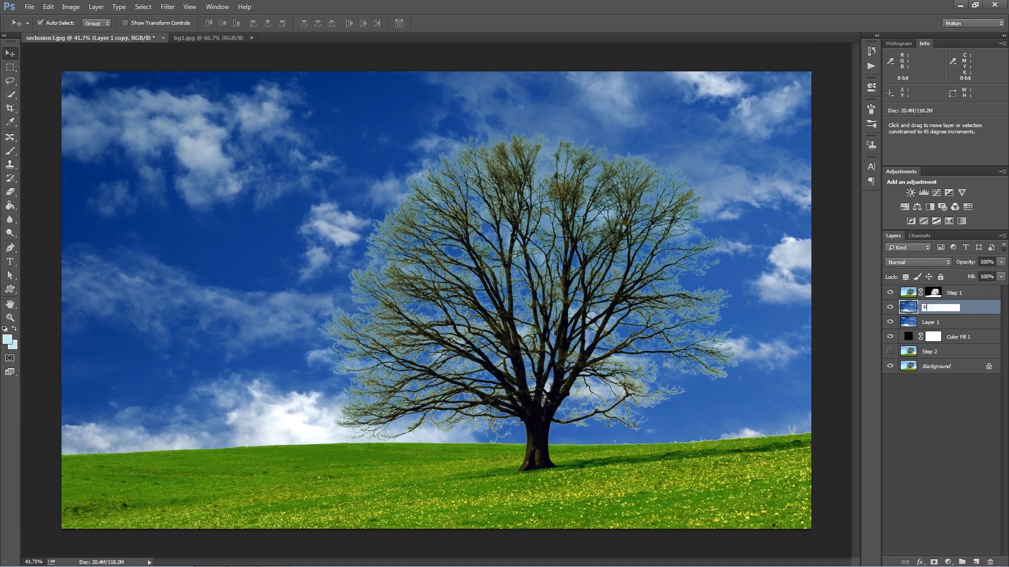
{"action": "type", "text": "inal sky"}
{"action": "left_click", "coordinate": [970, 323]}
{"action": "left_click", "coordinate": [949, 309]}
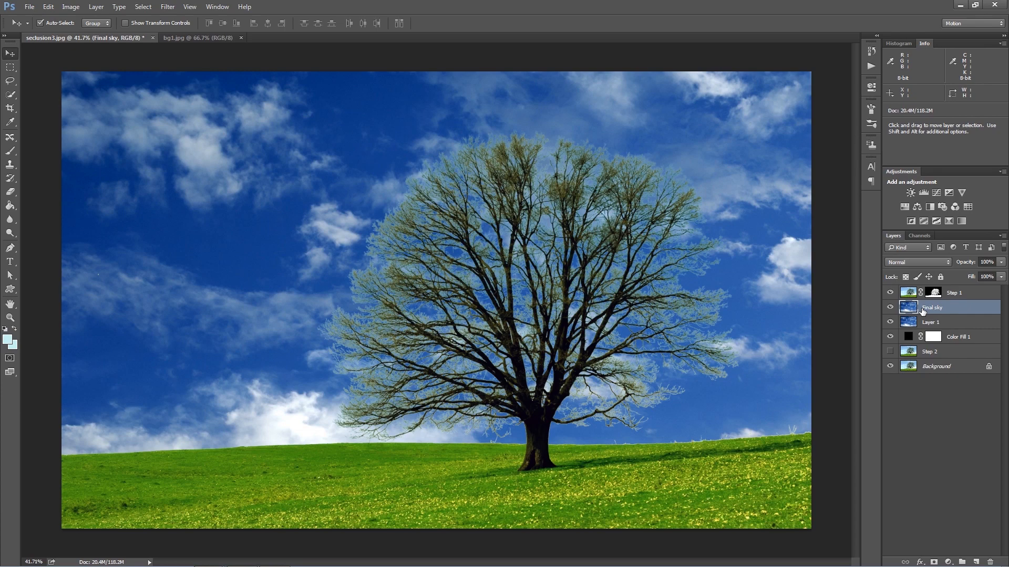
- Disable the Step 1 layer mask and copy a rectangular patch of original sky, about 2.64 by 0.93, to a new layer
{"action": "left_click", "coordinate": [923, 293]}
{"action": "left_click", "coordinate": [933, 292], "text": "shift"}
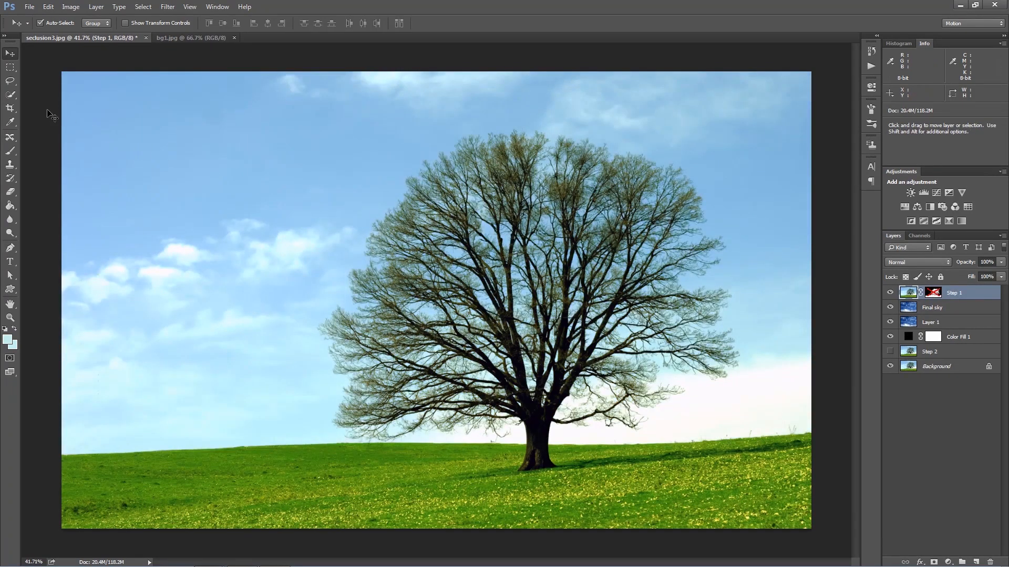
{"action": "left_click", "coordinate": [10, 67]}
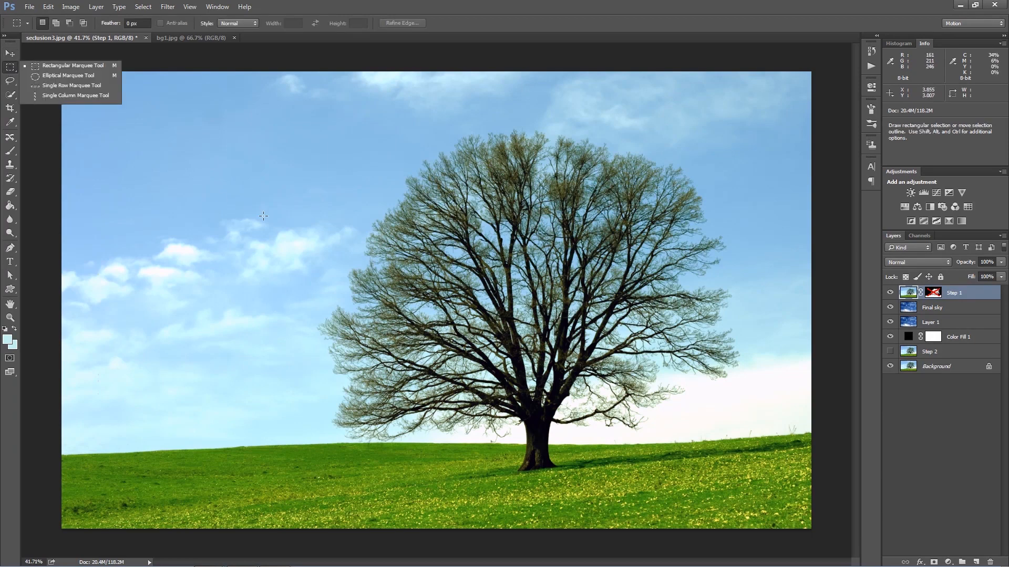
{"action": "left_click_drag", "start_coordinate": [210, 148], "coordinate": [349, 197]}
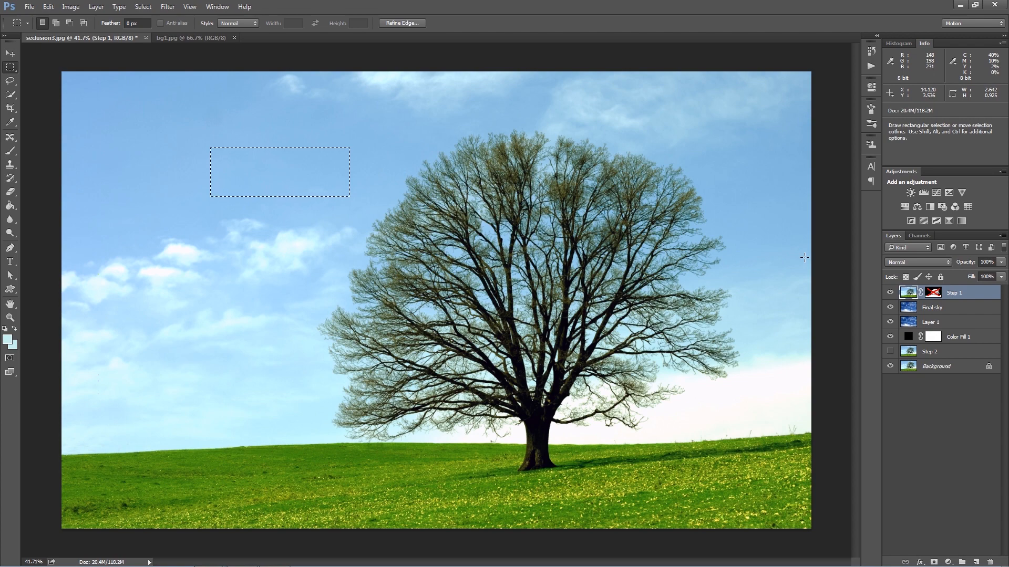
{"action": "key", "text": "ctrl+j"}
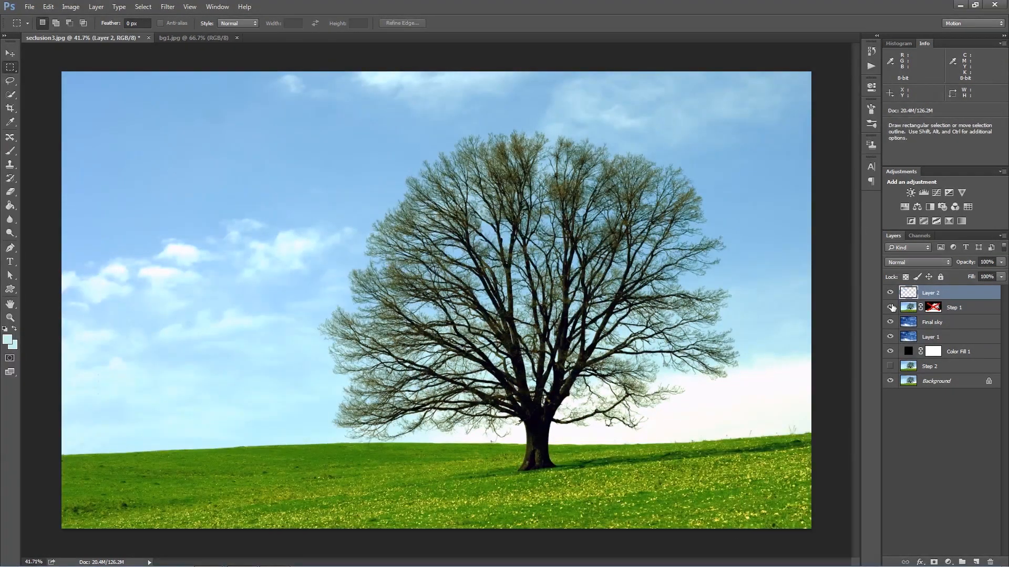
- Move the original sky patch layer directly below the Step 1 layer and re-enable the Step 1 layer mask
{"action": "left_click", "coordinate": [890, 307]}
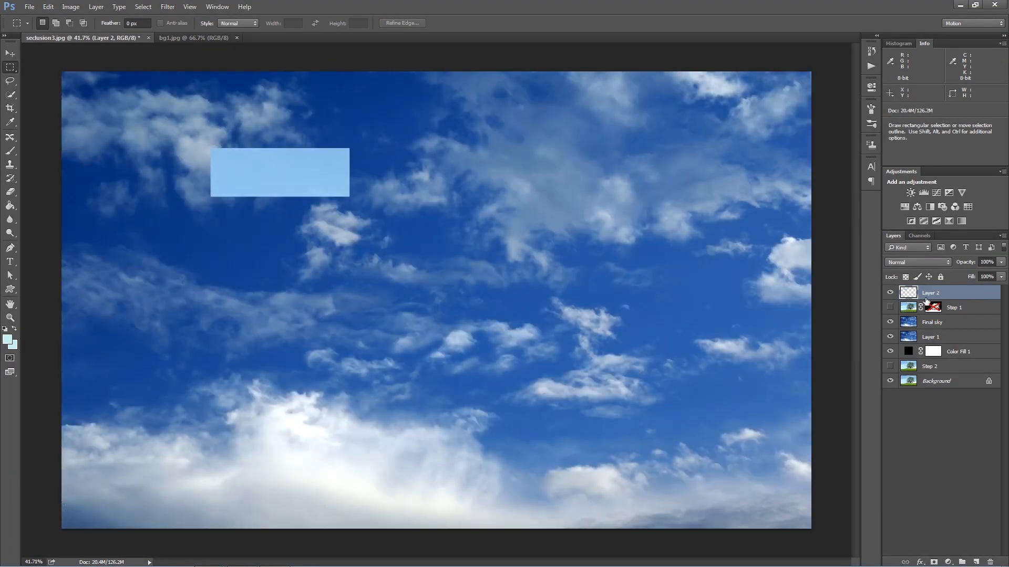
{"action": "left_click_drag", "start_coordinate": [937, 298], "coordinate": [938, 316]}
{"action": "left_click", "coordinate": [889, 293]}
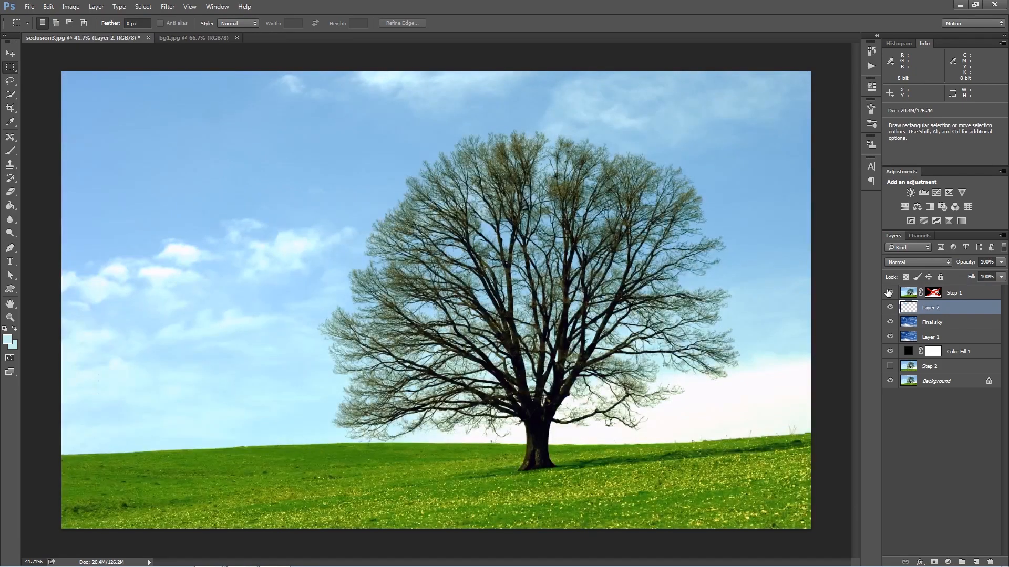
{"action": "left_click", "coordinate": [933, 294], "text": "shift"}
- Apply Levels to the Red channel of the Final sky layer with an output black level of 131 to match the patch
{"action": "left_click", "coordinate": [934, 324]}
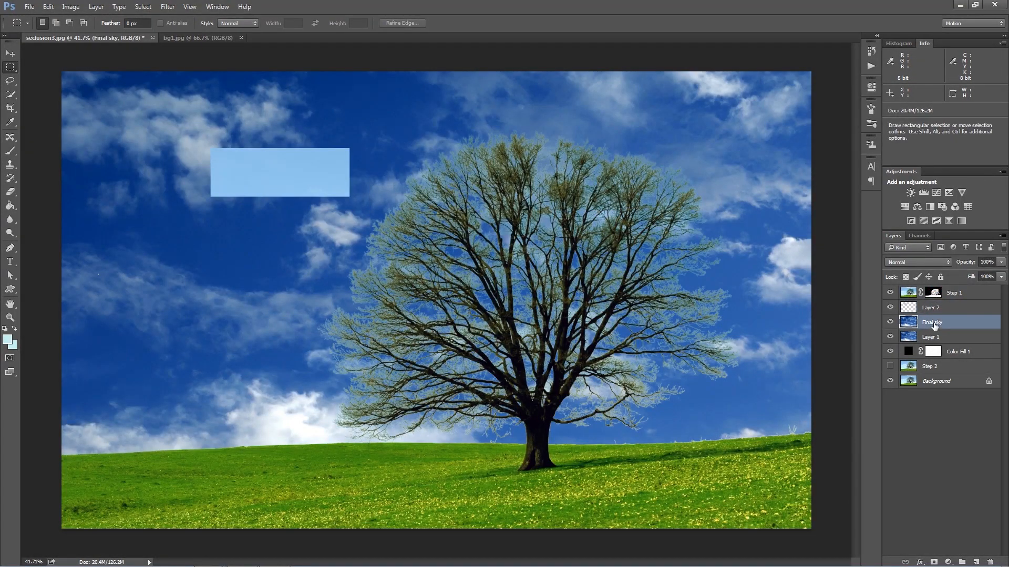
{"action": "left_click", "coordinate": [926, 237]}
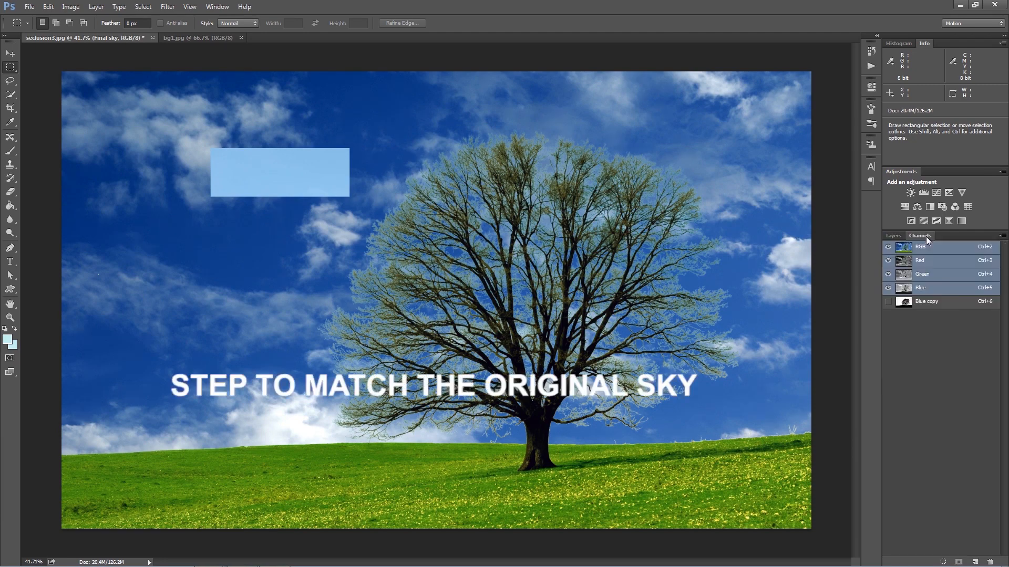
{"action": "left_click", "coordinate": [938, 260]}
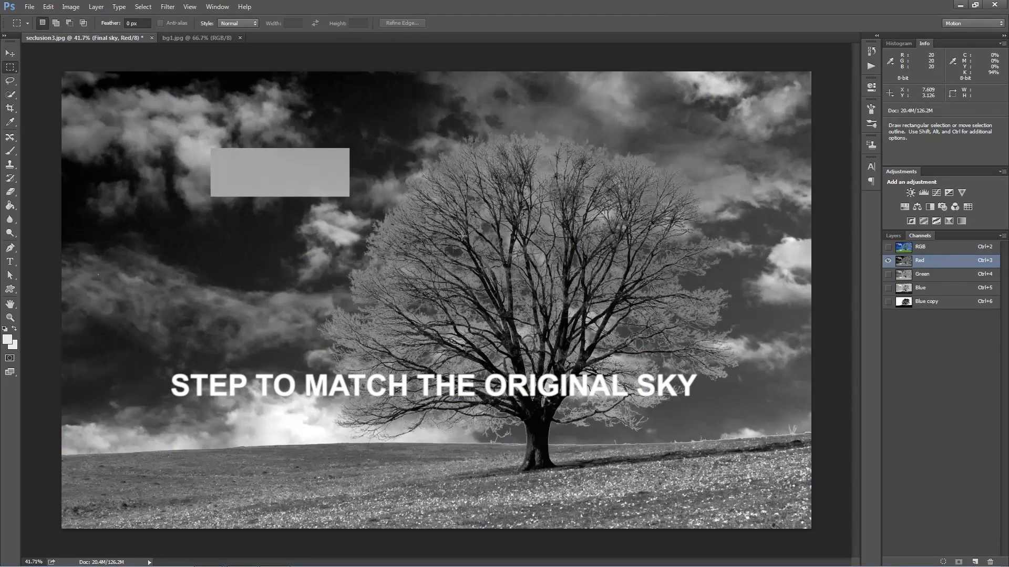
{"action": "key", "text": "ctrl+l"}
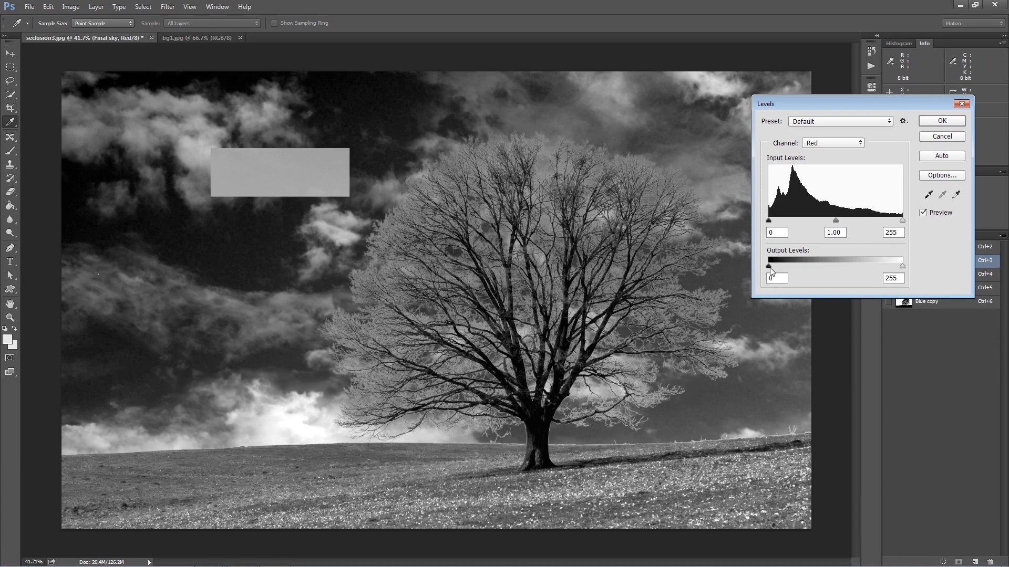
{"action": "left_click_drag", "start_coordinate": [769, 267], "coordinate": [836, 282]}
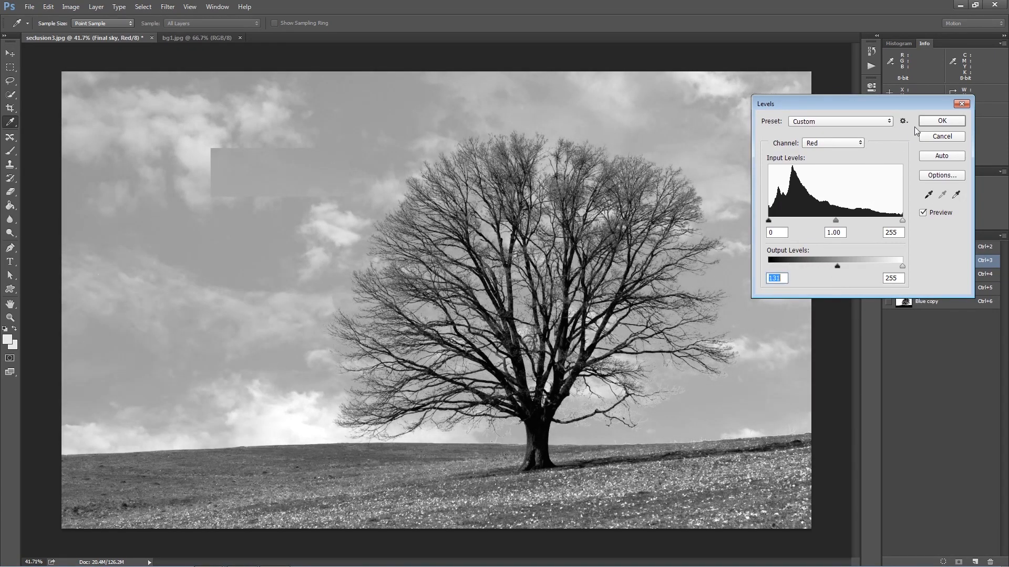
{"action": "left_click", "coordinate": [936, 123]}
- Apply Levels to the Green channel of the Final sky layer with an output black level of 170
{"action": "left_click", "coordinate": [928, 275]}
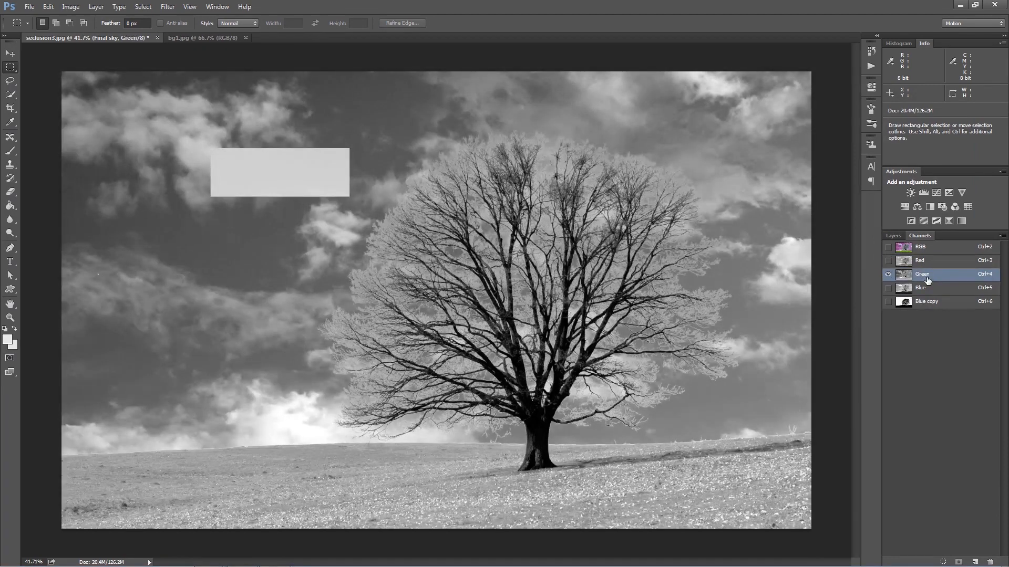
{"action": "key", "text": "ctrl+l"}
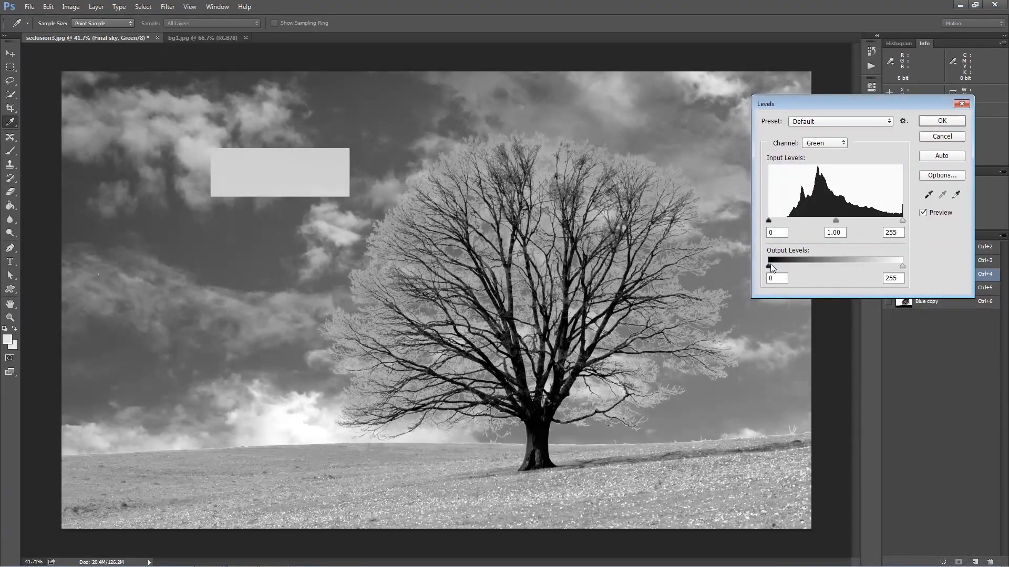
{"action": "left_click_drag", "start_coordinate": [771, 264], "coordinate": [858, 267]}
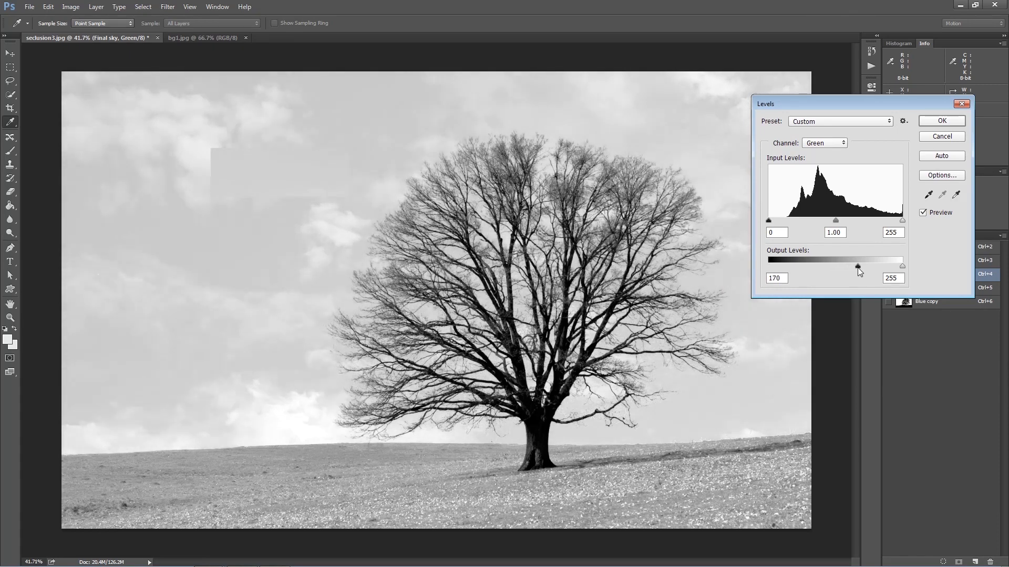
{"action": "left_click", "coordinate": [942, 122]}
- Raise the output black level of the Final sky's Blue channel with Levels to match the original sky patch
{"action": "left_click", "coordinate": [931, 294]}
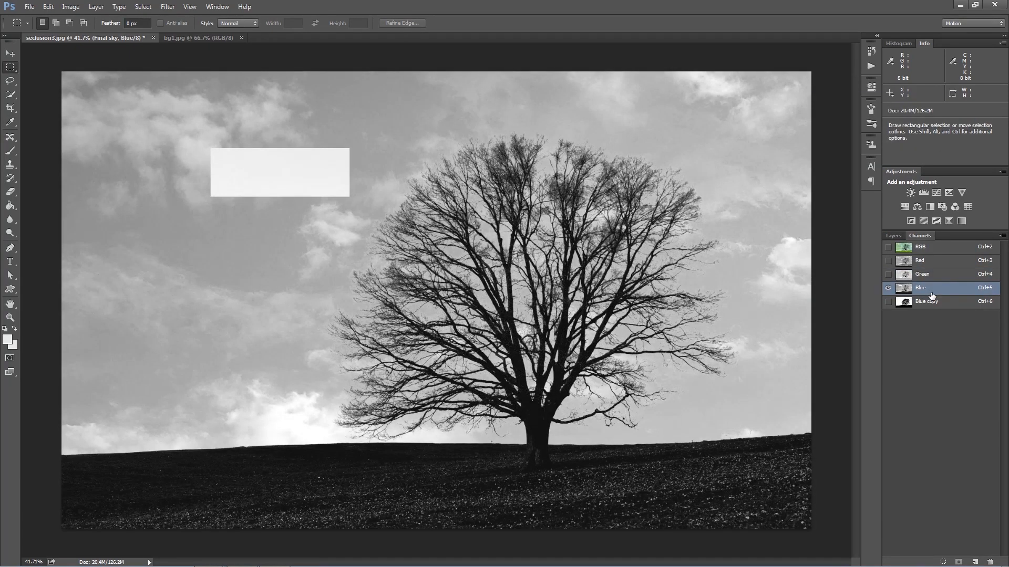
{"action": "key", "text": "ctrl+l"}
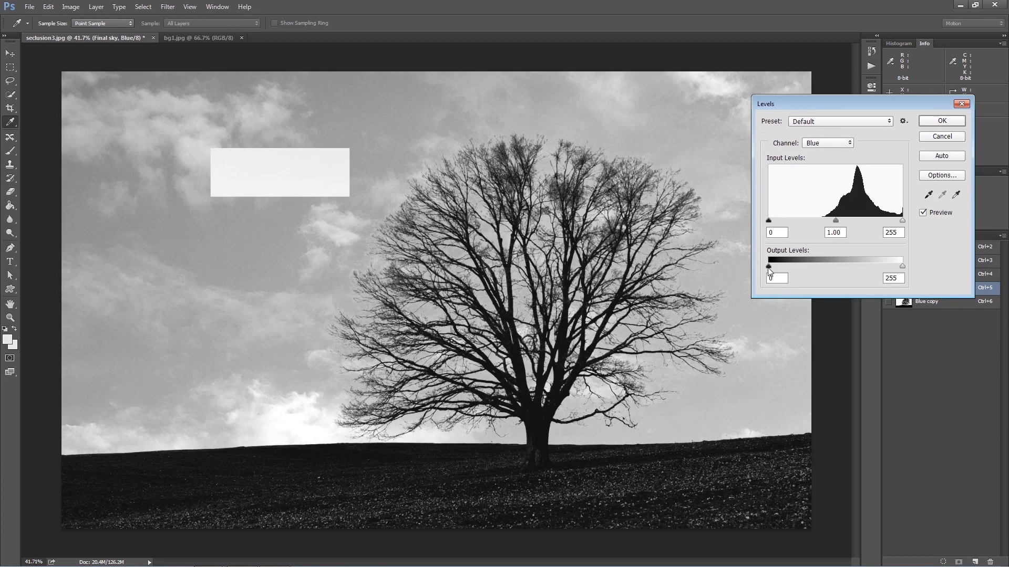
{"action": "left_click_drag", "start_coordinate": [769, 269], "coordinate": [870, 270]}
{"action": "left_click", "coordinate": [931, 122]}
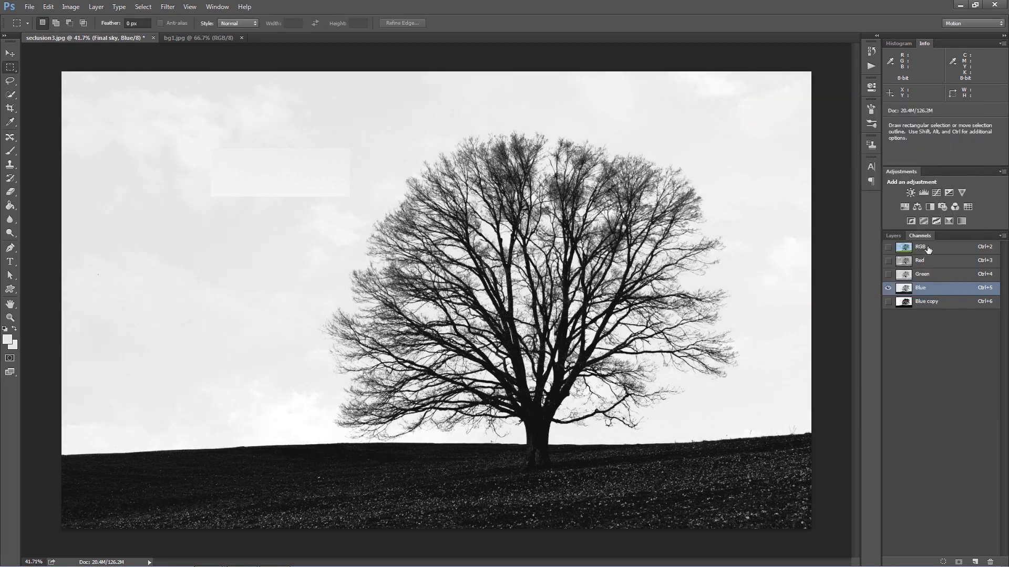
- Return to the full-colour RGB composite and hide the Layer 2 sky patch
{"action": "left_click", "coordinate": [927, 248]}
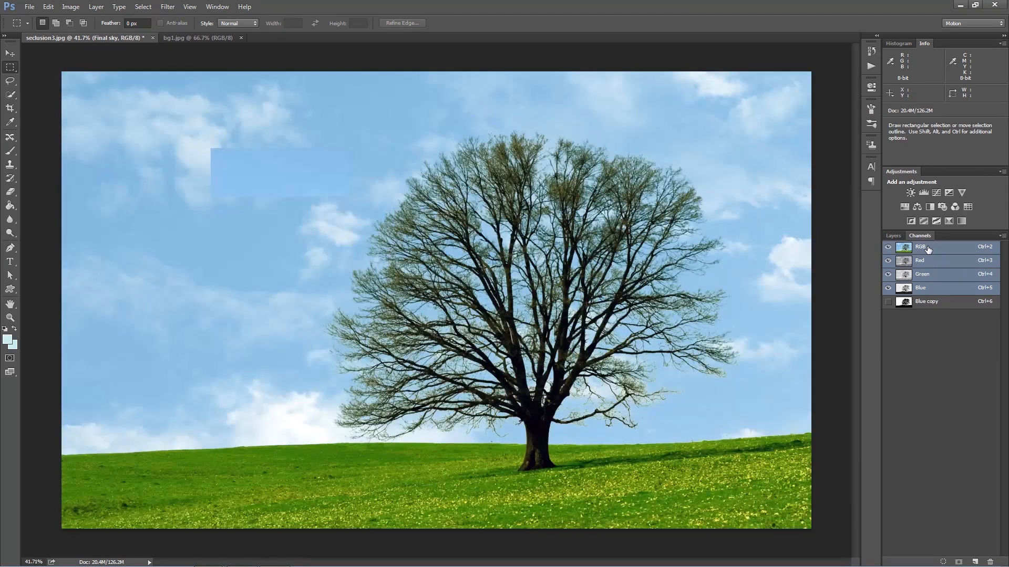
{"action": "left_click", "coordinate": [895, 237]}
{"action": "left_click", "coordinate": [889, 322]}
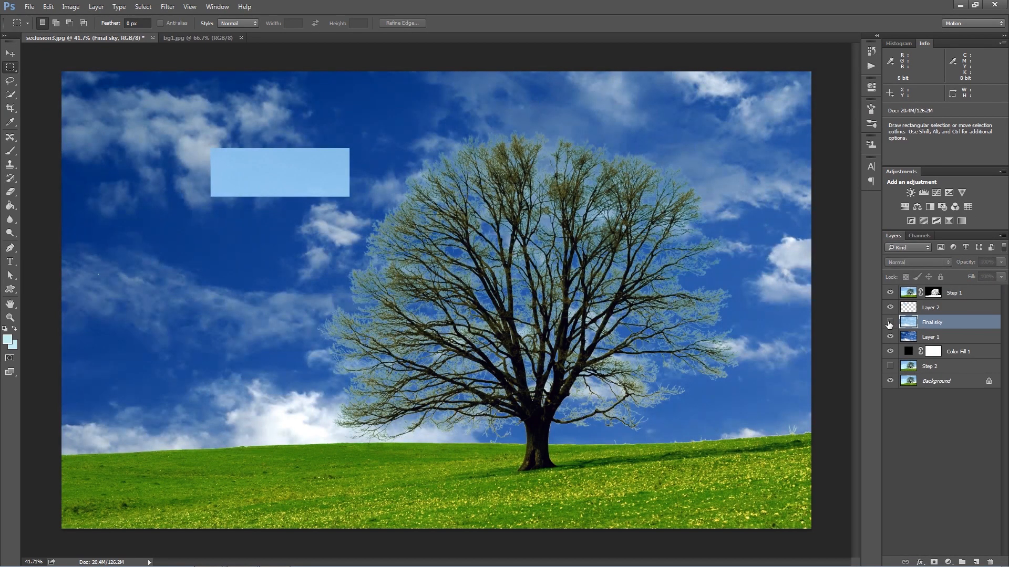
{"action": "left_click", "coordinate": [890, 323]}
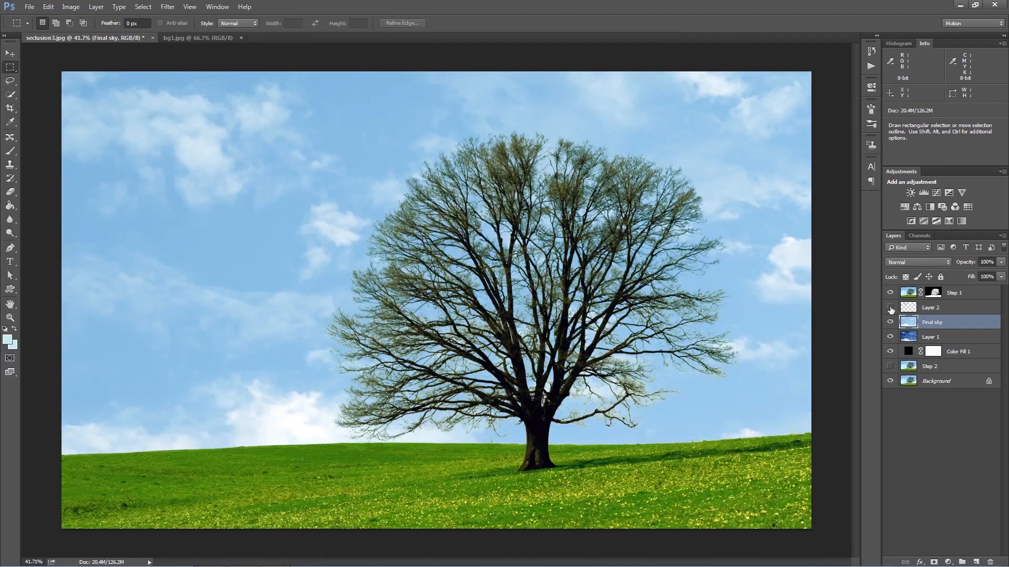
{"action": "left_click", "coordinate": [938, 310]}
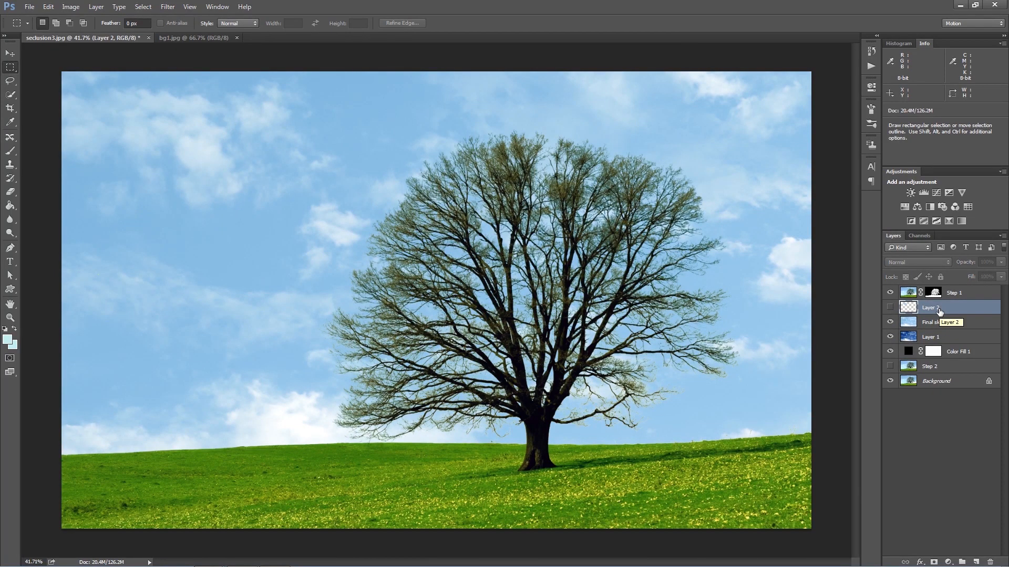
- Compare the branches against the sky with the Final sky layer hidden and shown, checking the outer twigs up close
{"action": "left_click", "coordinate": [889, 323]}
{"action": "left_click", "coordinate": [889, 323]}
{"action": "scroll", "coordinate": [778, 305], "scroll_direction": "up", "scroll_amount": 13}
{"action": "left_click_drag", "start_coordinate": [762, 336], "coordinate": [596, 271]}
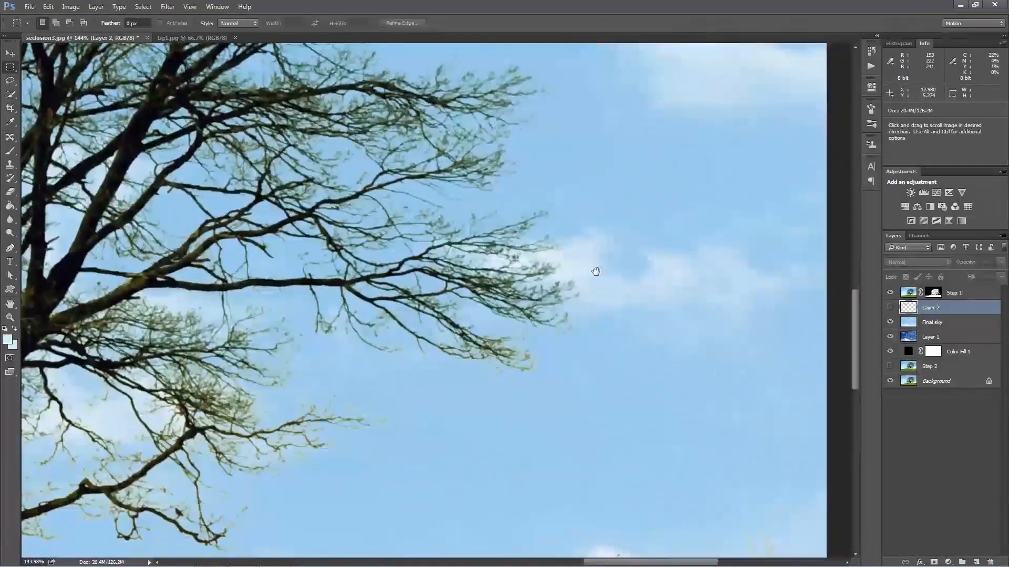
{"action": "left_click", "coordinate": [890, 323]}
{"action": "left_click", "coordinate": [890, 323]}
{"action": "key", "text": "ctrl+0"}
{"action": "key", "text": "v"}
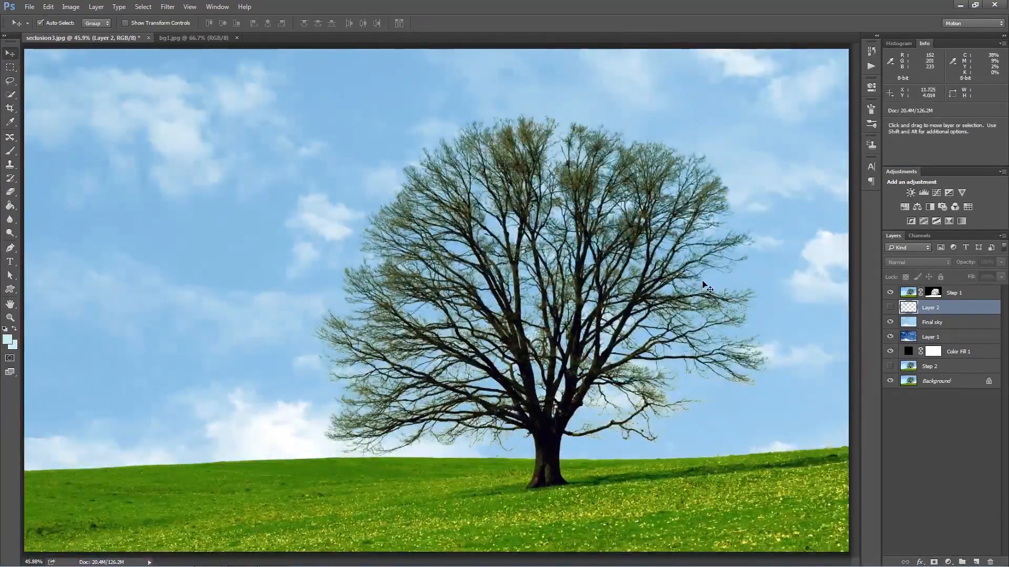
{"action": "scroll", "coordinate": [703, 285], "scroll_direction": "down", "scroll_amount": 2}
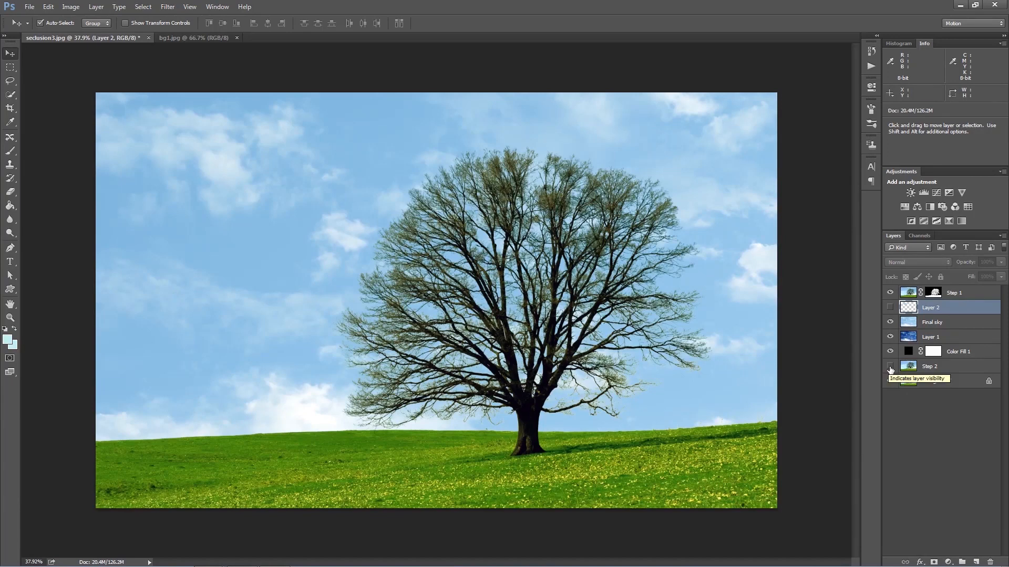
- Move the Step 2 layer to the top of the stack and show it, hiding Step 1, Layer 2, Final sky and Layer 1
{"action": "left_click_drag", "start_coordinate": [951, 293], "coordinate": [954, 290]}
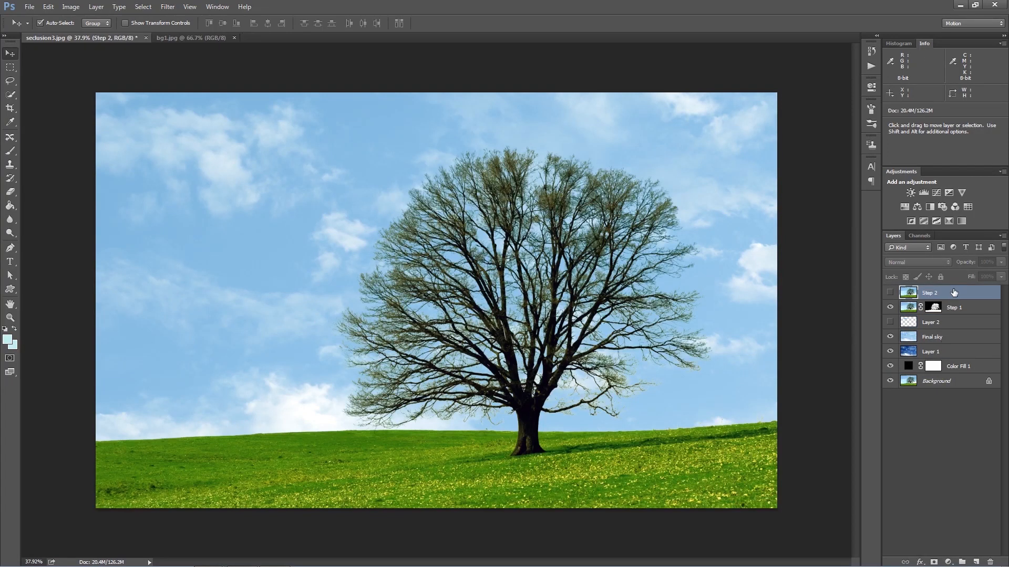
{"action": "left_click_drag", "start_coordinate": [890, 310], "coordinate": [889, 368]}
{"action": "left_click", "coordinate": [889, 293]}
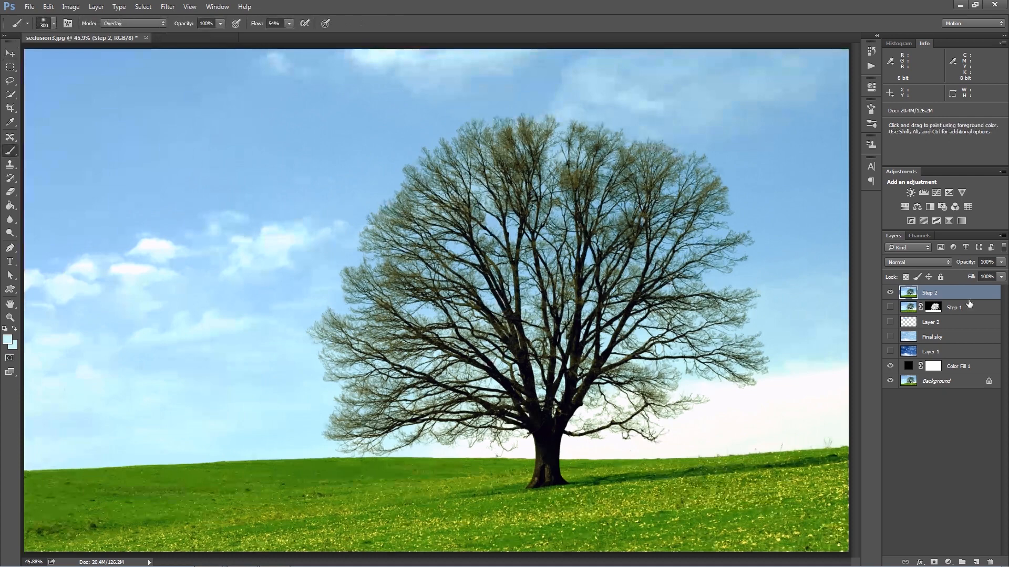
- Select the tree and meadow with Color Range at fuzziness 23, adding samples from the branches and the trunk
{"action": "left_click", "coordinate": [143, 6]}
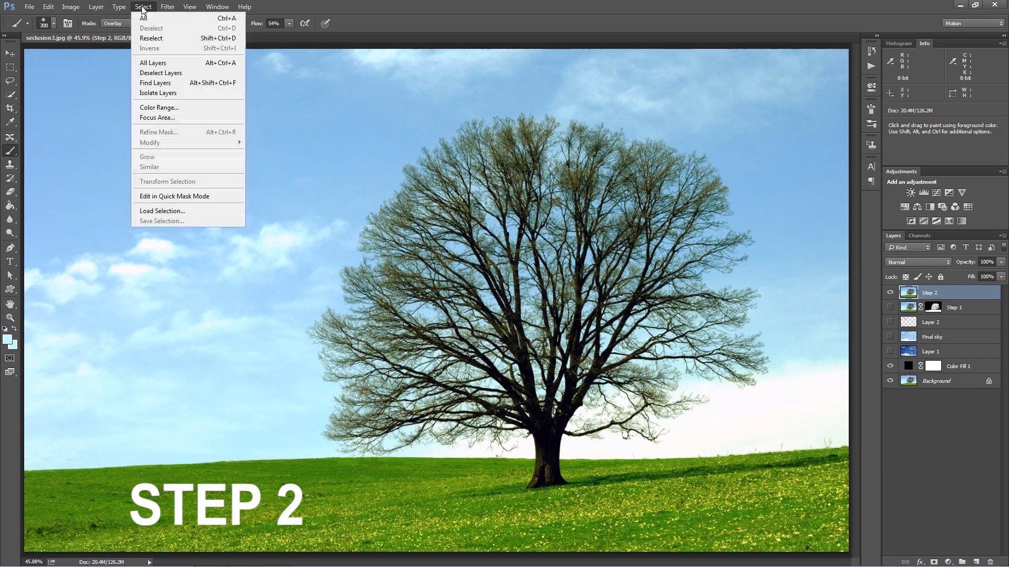
{"action": "left_click", "coordinate": [170, 110]}
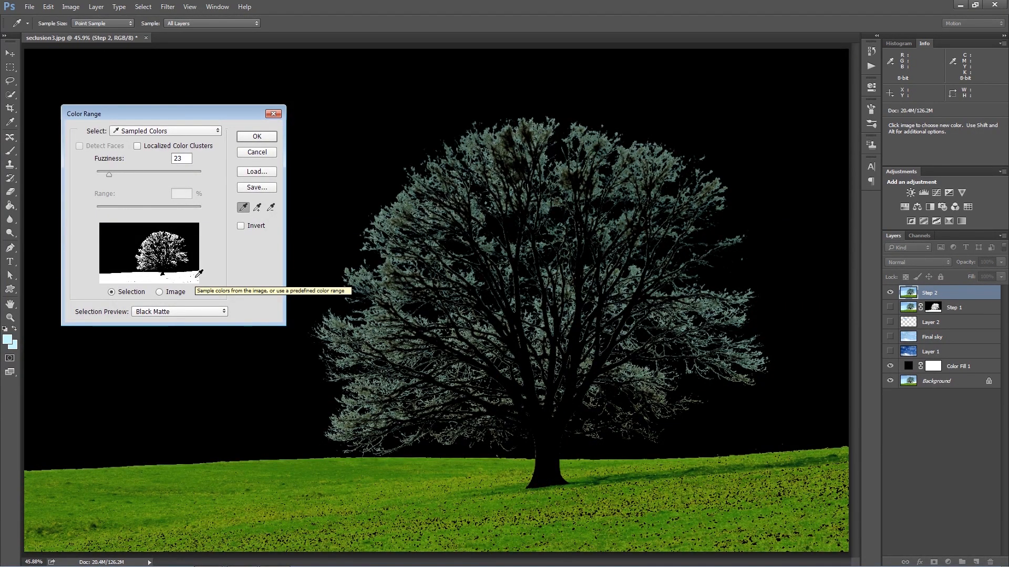
{"action": "left_click", "coordinate": [185, 311]}
{"action": "left_click", "coordinate": [157, 321]}
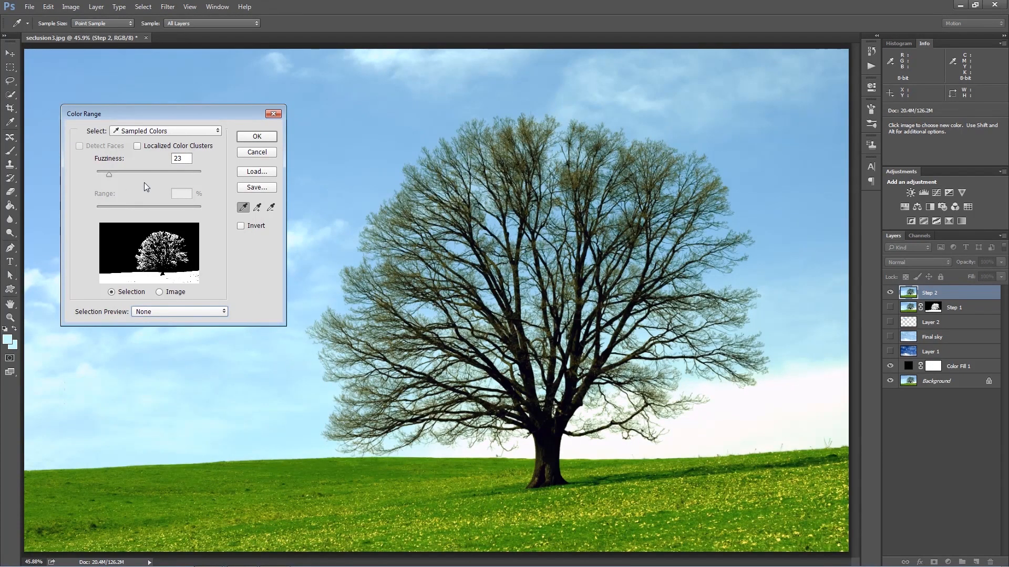
{"action": "left_click", "coordinate": [257, 207]}
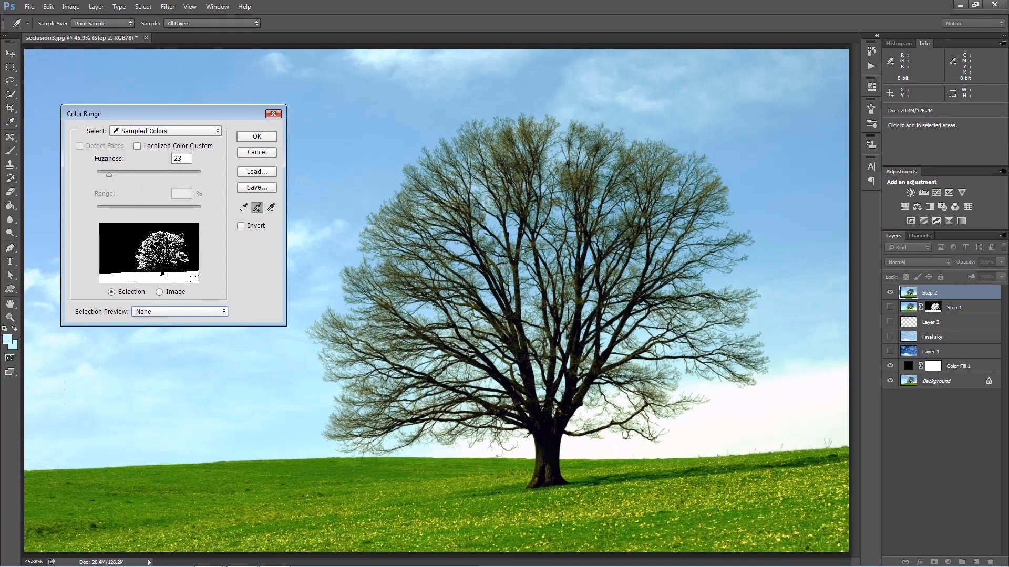
{"action": "left_click", "coordinate": [562, 190]}
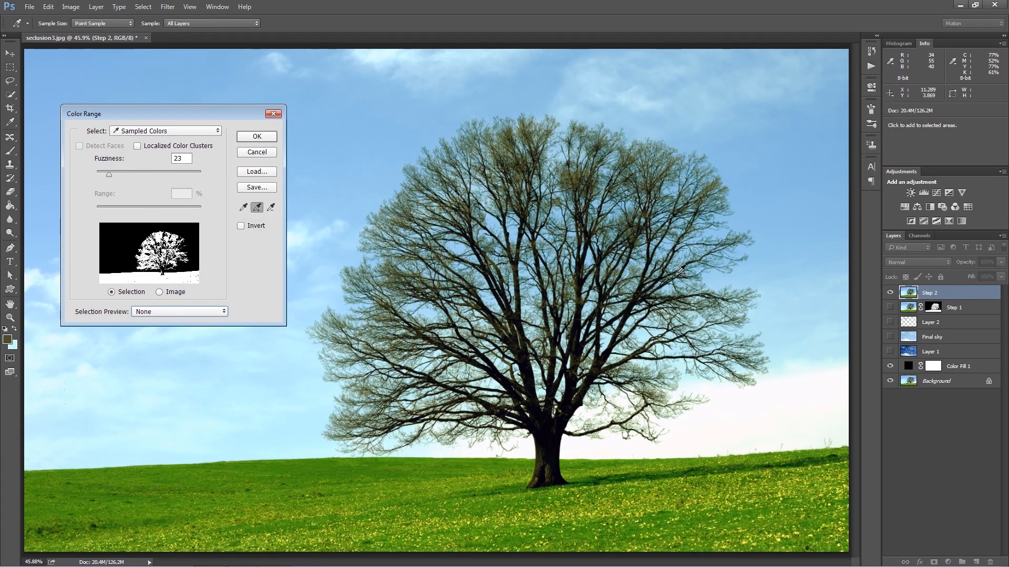
{"action": "left_click", "coordinate": [553, 446]}
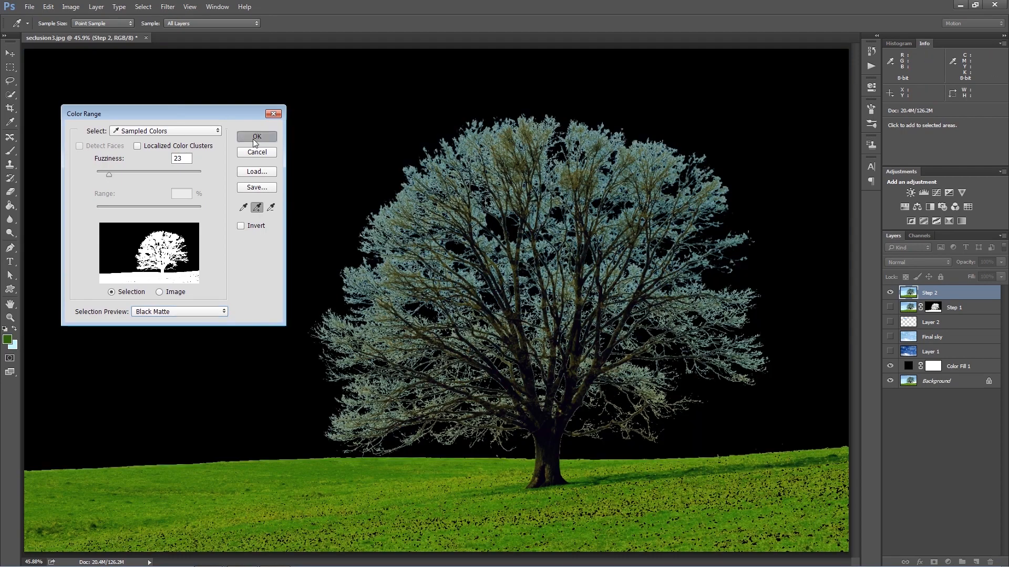
{"action": "key", "text": "Return"}
{"action": "key", "text": "b"}
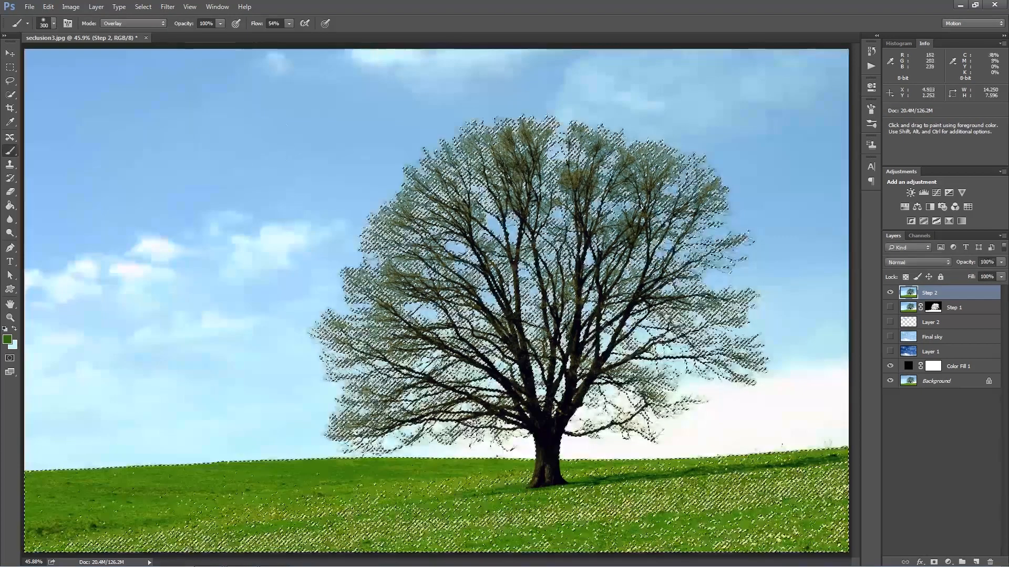
- Add the whole meadow to the selection by lassoing around it just below the horizon
{"action": "scroll", "coordinate": [540, 336], "scroll_direction": "down", "scroll_amount": 2}
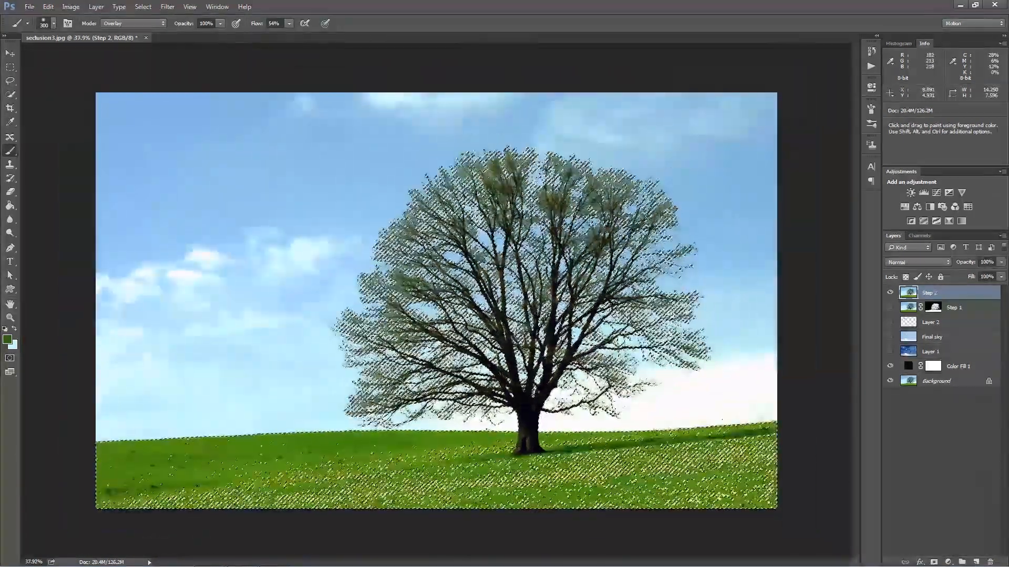
{"action": "right_click", "coordinate": [10, 80]}
{"action": "left_click", "coordinate": [47, 79]}
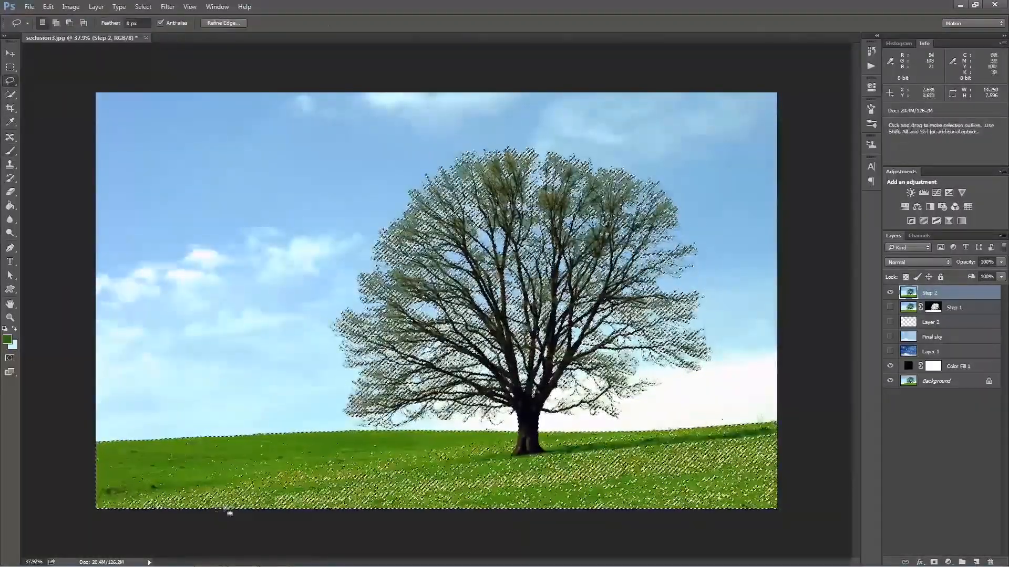
{"action": "key", "text": "alt"}
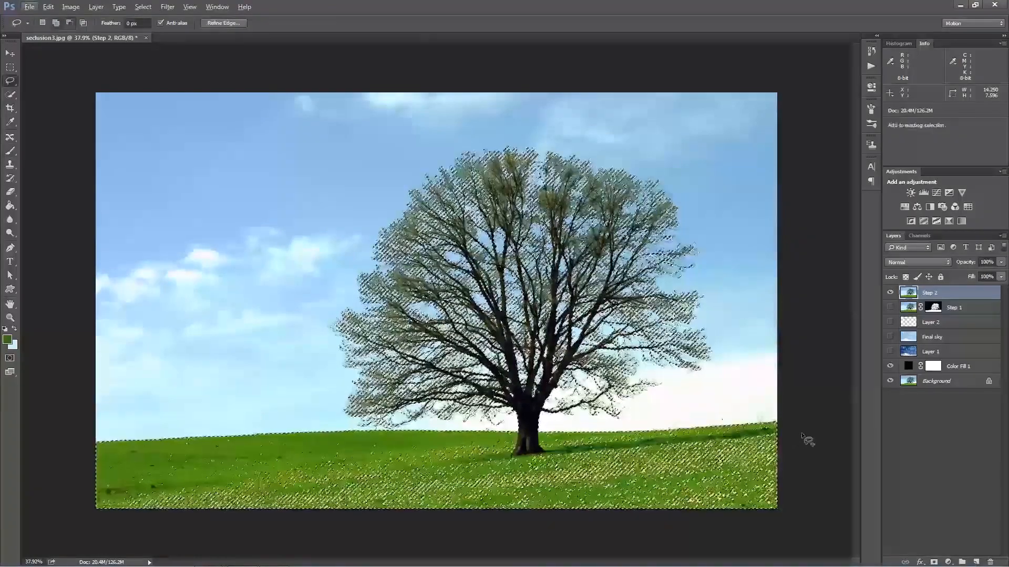
{"action": "key", "text": "shift"}
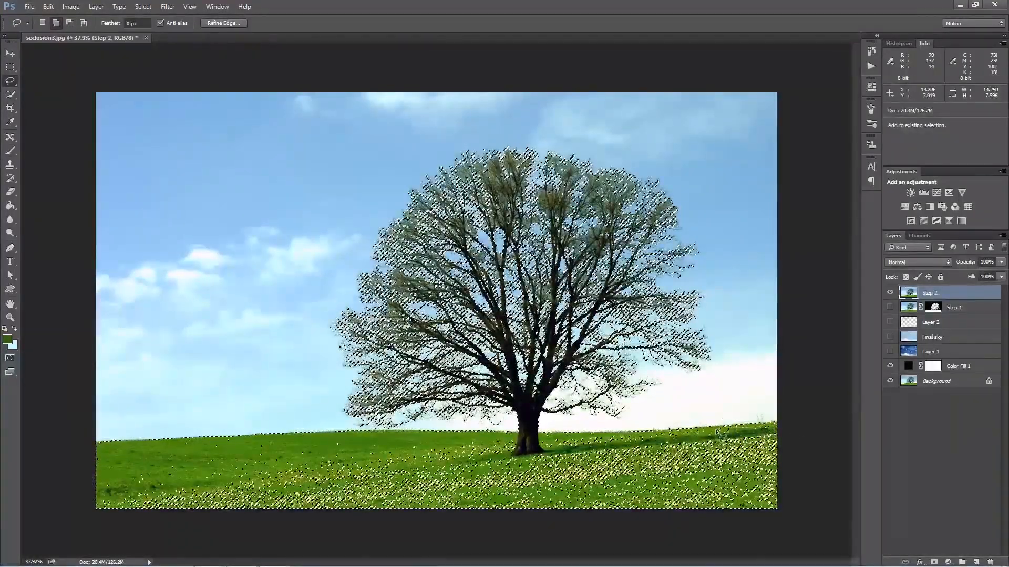
{"action": "left_click_drag", "start_coordinate": [634, 436], "coordinate": [484, 440]}
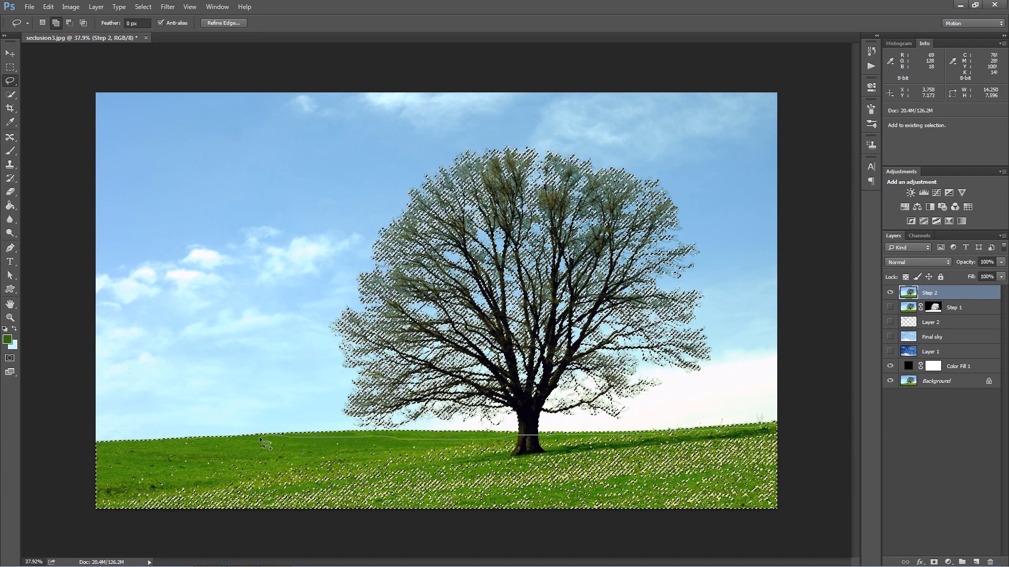
{"action": "mouse_move", "coordinate": [94, 453]}
{"action": "left_mouse_down"}
{"action": "mouse_move", "coordinate": [409, 560]}
{"action": "mouse_move", "coordinate": [685, 557]}
{"action": "mouse_move", "coordinate": [782, 529]}
{"action": "mouse_move", "coordinate": [804, 489]}
{"action": "left_mouse_up"}
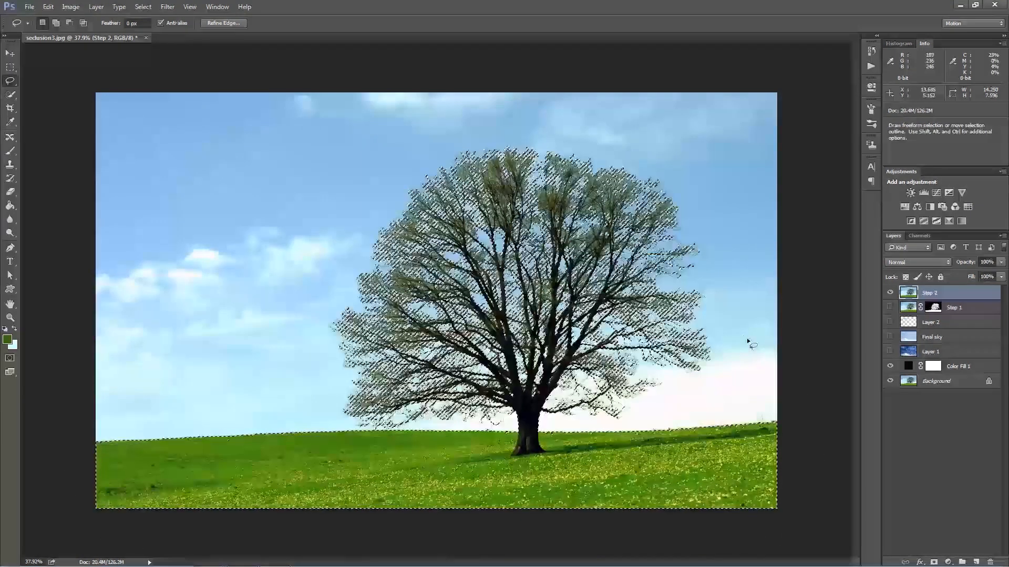
- Add a layer mask to the Step 2 layer from the tree and meadow selection
{"action": "key", "text": "ctrl+plus"}
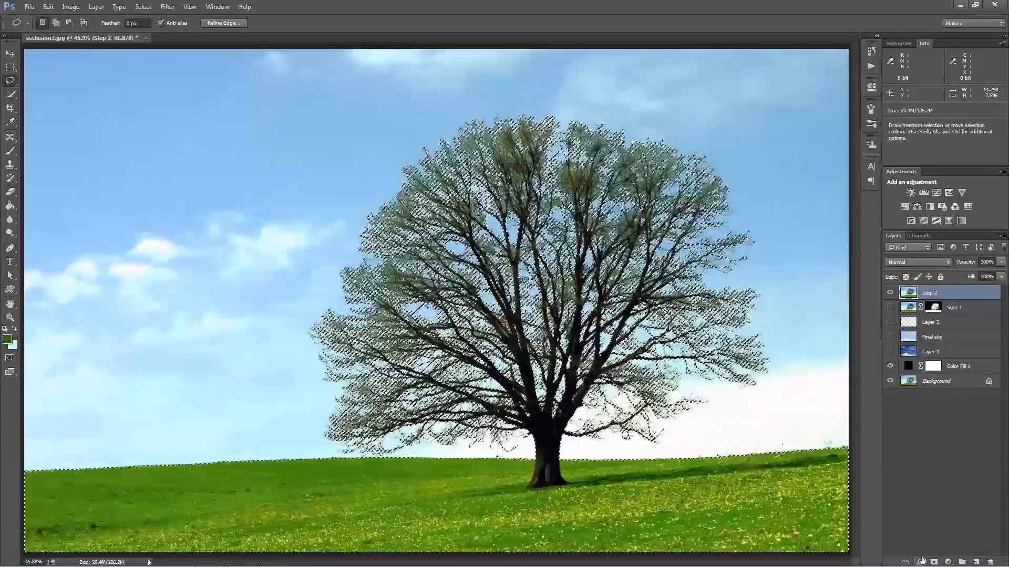
{"action": "left_click", "coordinate": [934, 562]}
{"action": "key", "text": "b"}
- Move the dark blue sky layer, Layer 1, directly below the Step 2 layer and show it
{"action": "left_click", "coordinate": [956, 352]}
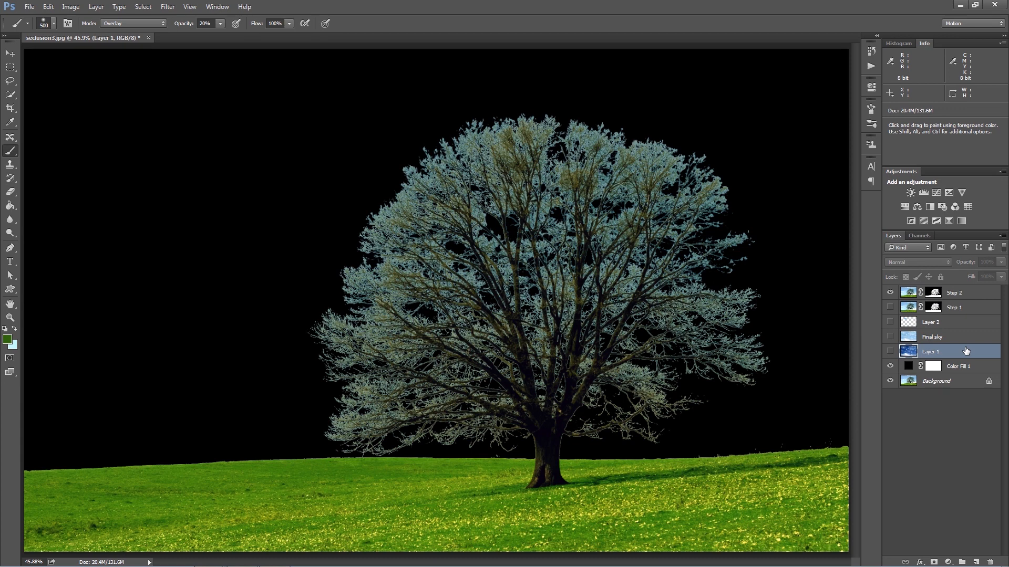
{"action": "left_click_drag", "start_coordinate": [966, 351], "coordinate": [975, 301]}
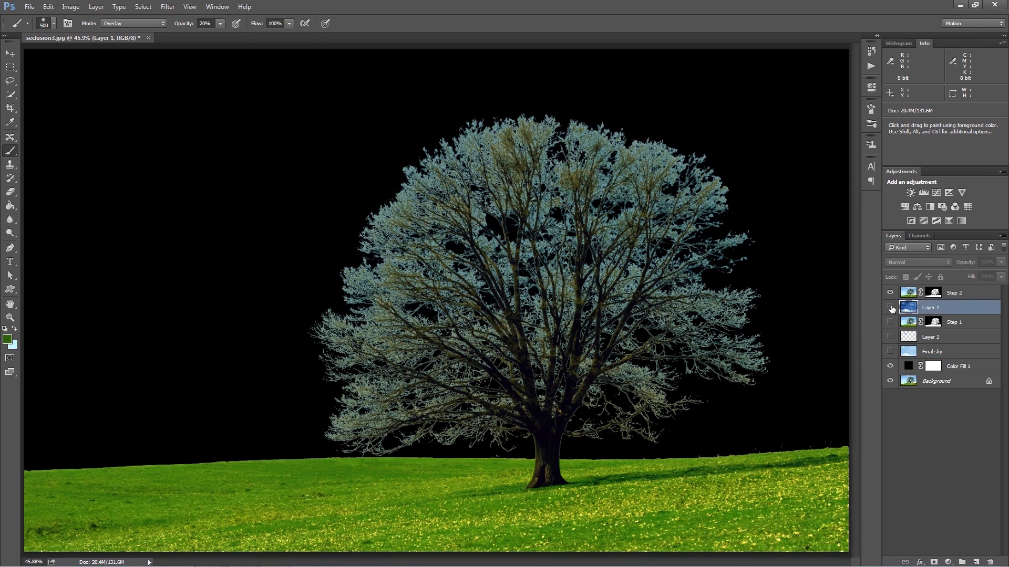
{"action": "left_click", "coordinate": [890, 307]}
- Duplicate Layer 1 and rename the copy Sky Final 2
{"action": "key", "text": "ctrl+j"}
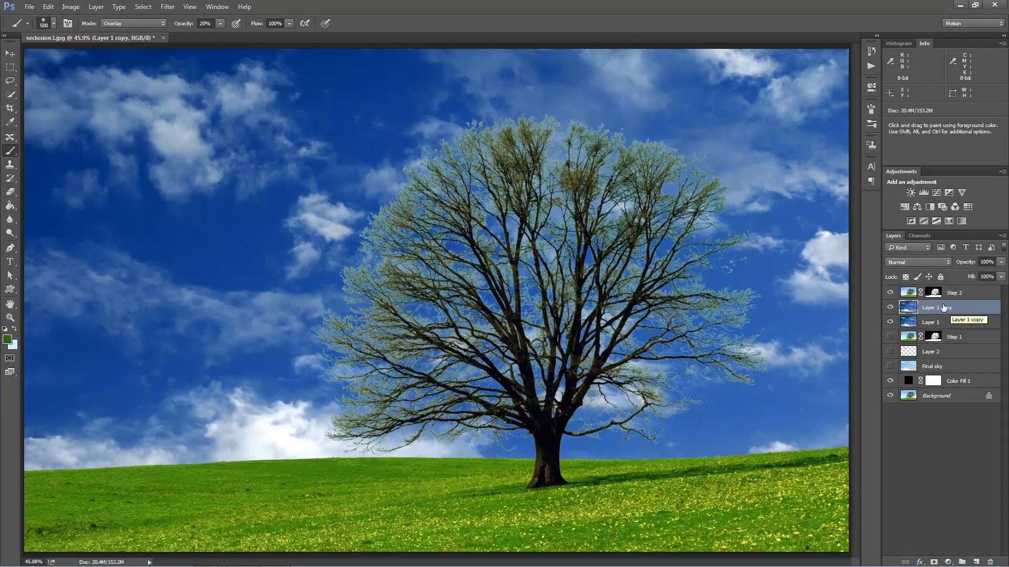
{"action": "double_click", "coordinate": [937, 306]}
{"action": "type", "text": "S"}
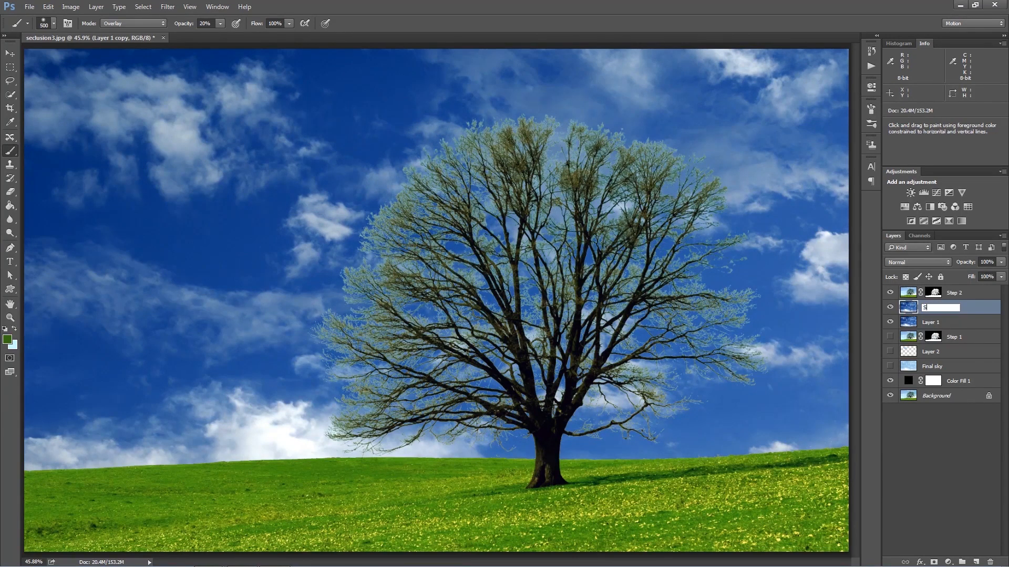
{"action": "type", "text": "ky Final 2"}
{"action": "left_click", "coordinate": [966, 359]}
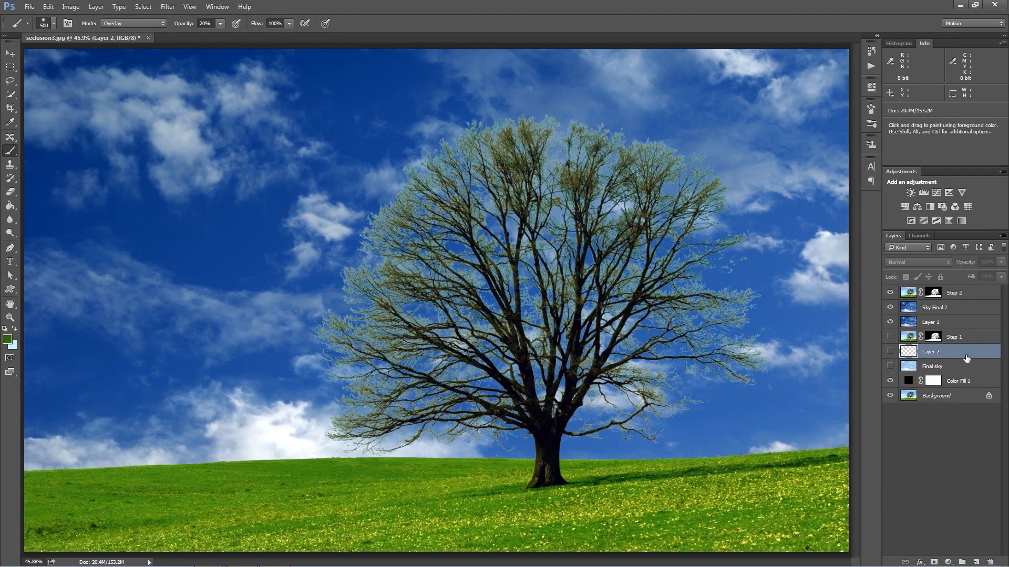
- Disable the Step 2 layer mask and marquee-select a sky rectangle about 1.70 × 0.64 between the tree's left side and the image edge
{"action": "left_click", "coordinate": [935, 311]}
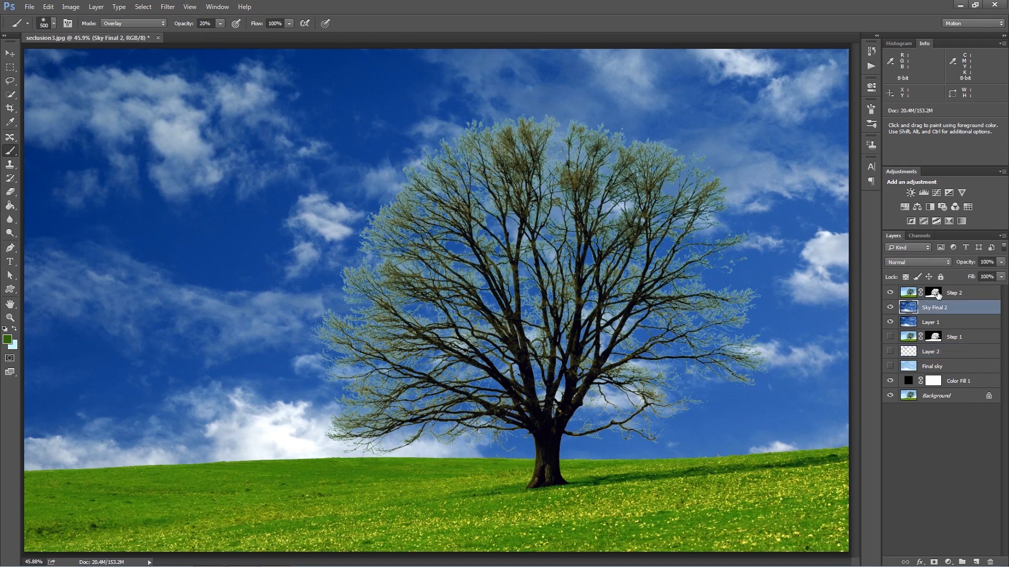
{"action": "left_click", "coordinate": [935, 294], "text": "shift"}
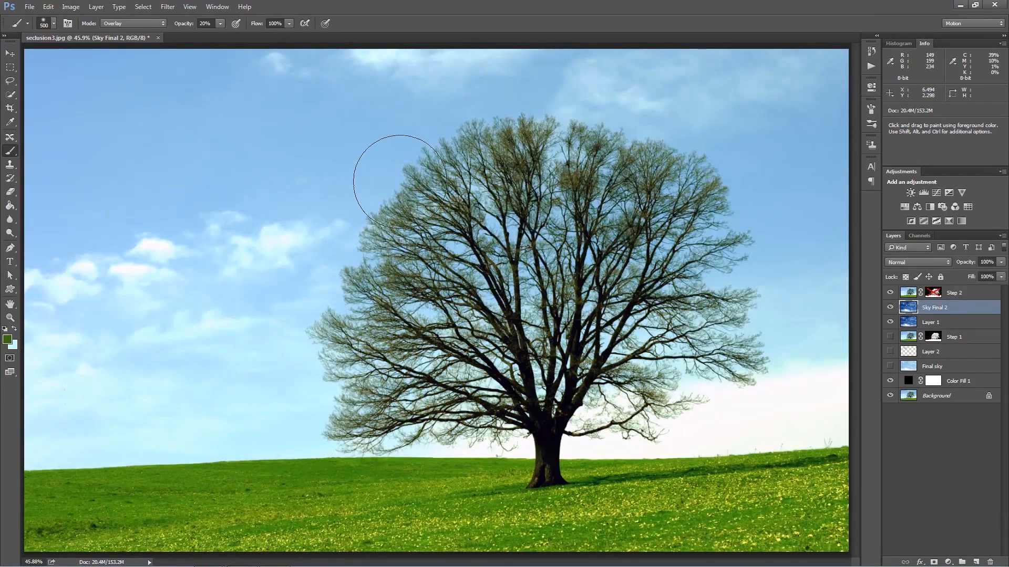
{"action": "left_click", "coordinate": [9, 67]}
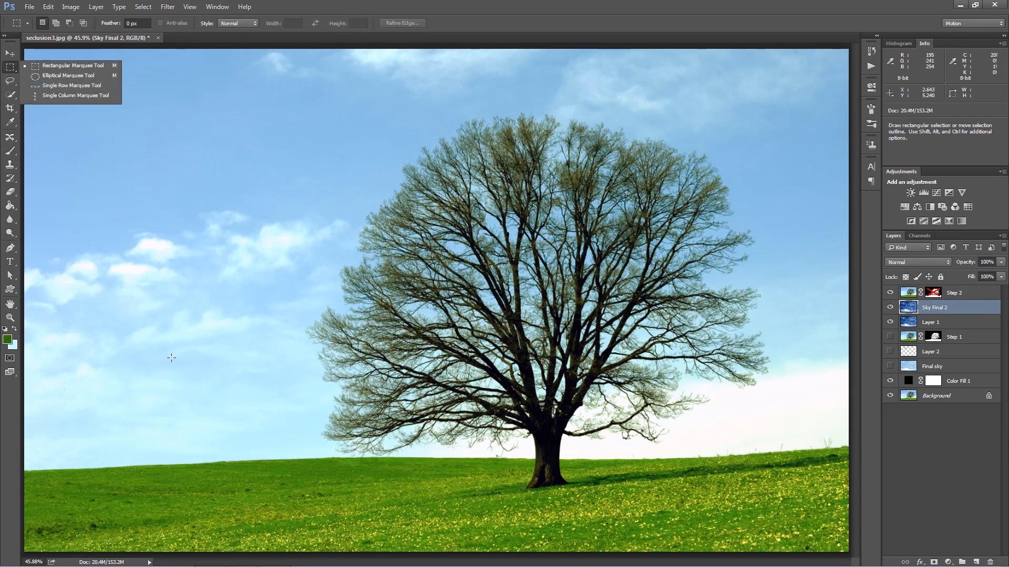
{"action": "left_click_drag", "start_coordinate": [171, 357], "coordinate": [268, 395]}
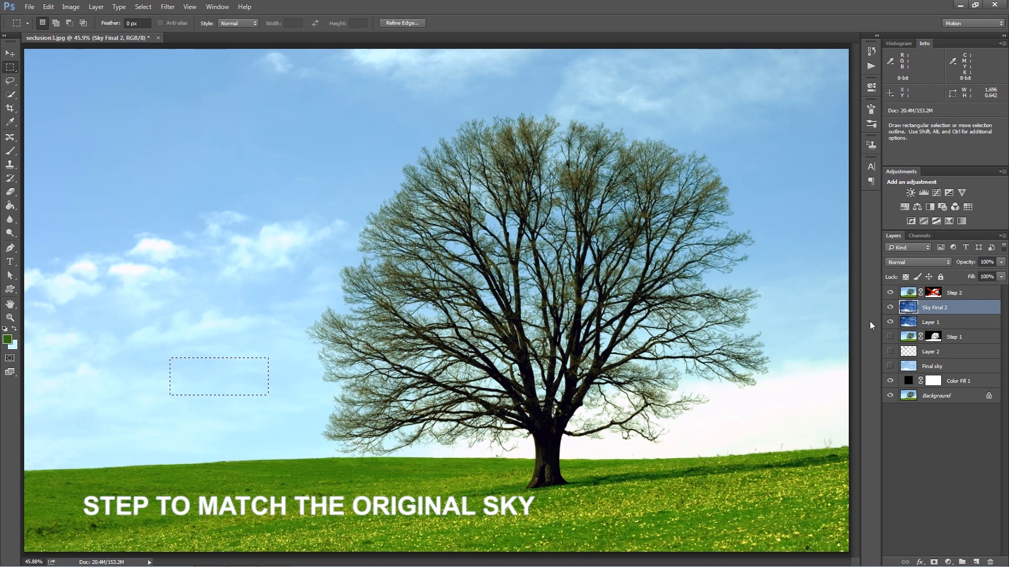
- Copy the selected sky from Step 2 to a new layer directly below Step 2 and re-enable the Step 2 layer mask
{"action": "left_click", "coordinate": [911, 295]}
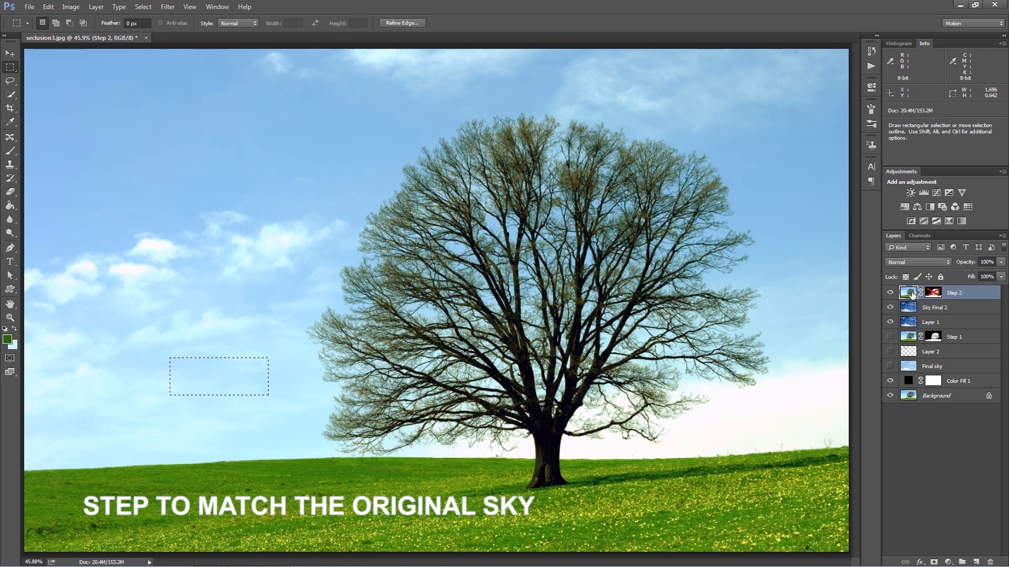
{"action": "key", "text": "ctrl+j"}
{"action": "left_click_drag", "start_coordinate": [930, 297], "coordinate": [931, 314]}
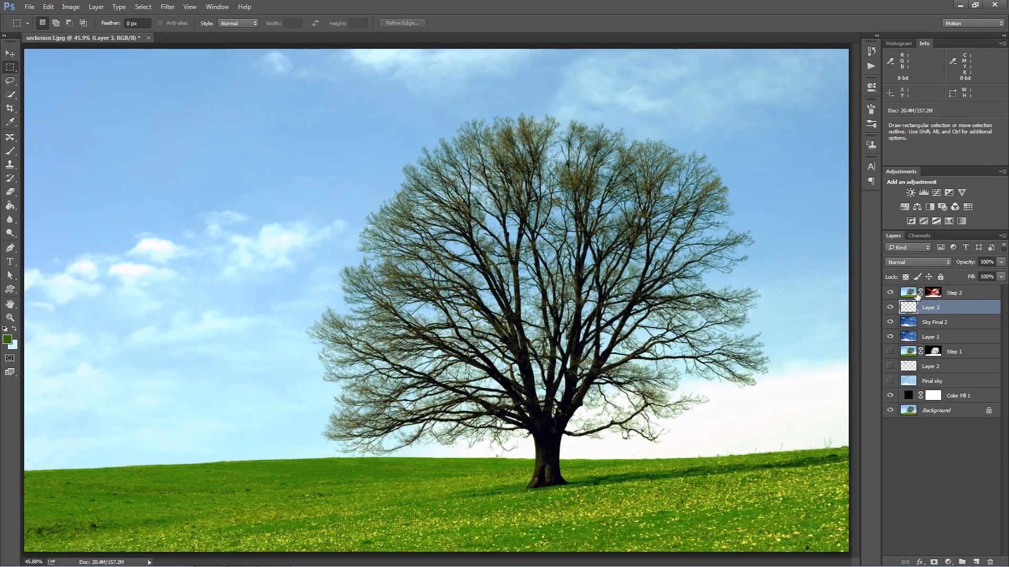
{"action": "left_click", "coordinate": [932, 296], "text": "shift"}
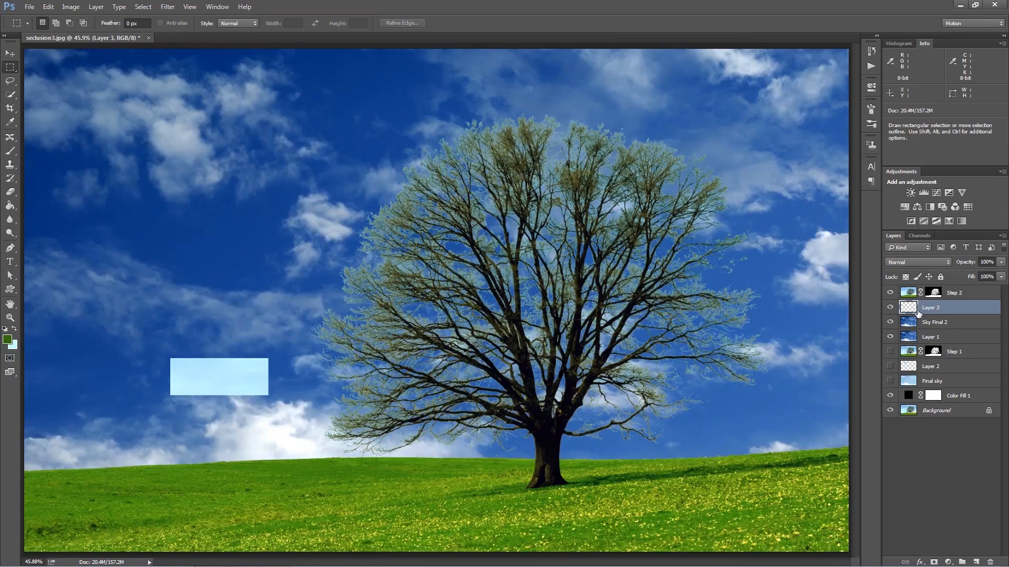
- On the Sky Final 2 layer, raise the red channel's black output level to 175 with Levels
{"action": "left_click", "coordinate": [927, 323]}
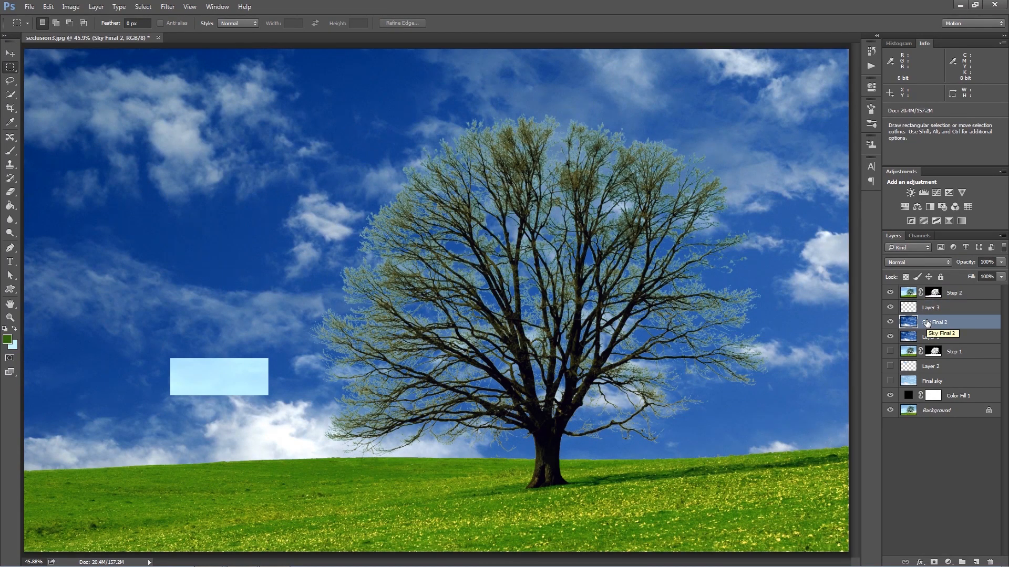
{"action": "left_click", "coordinate": [919, 235]}
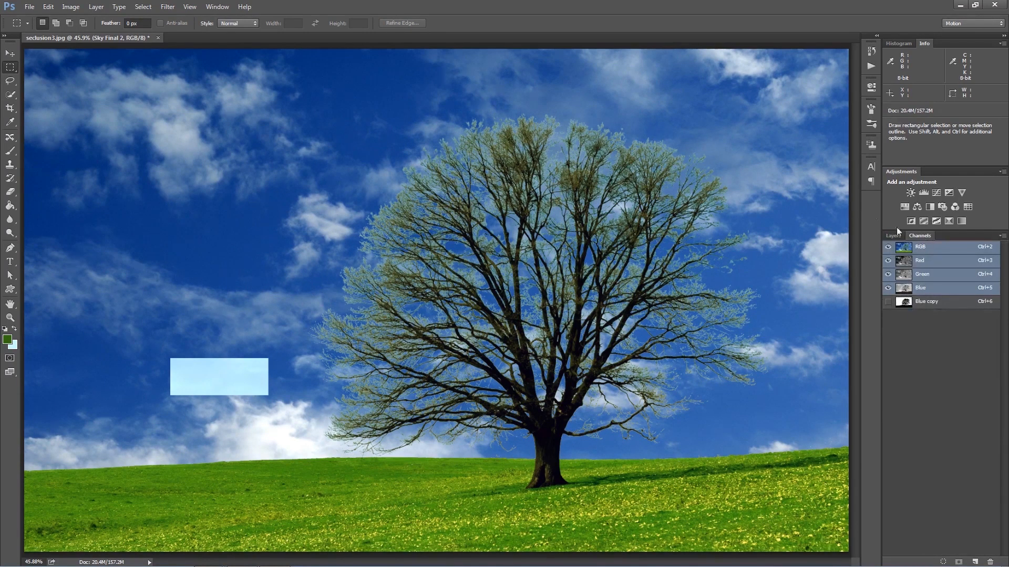
{"action": "left_click", "coordinate": [929, 262]}
{"action": "key", "text": "ctrl+l"}
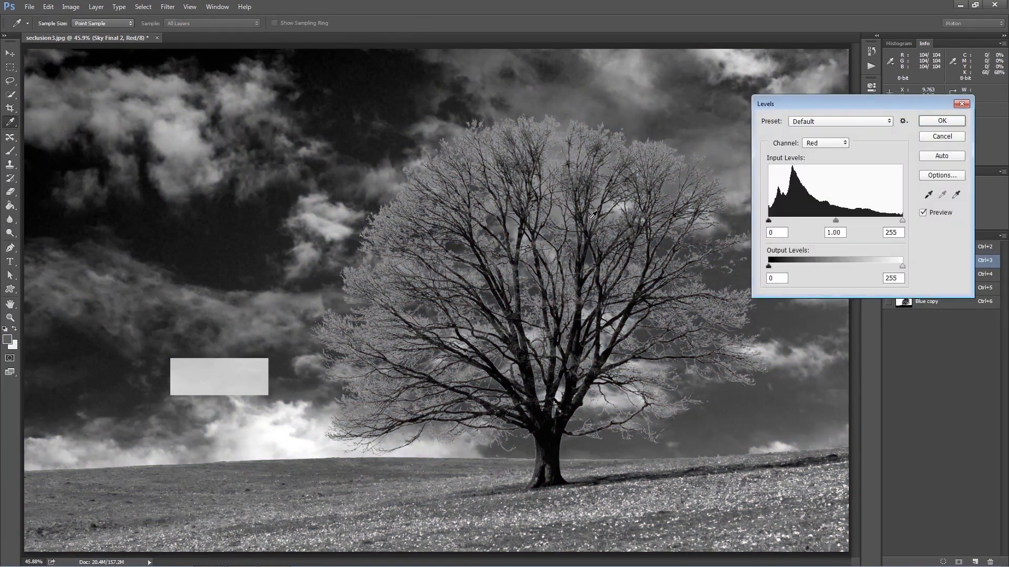
{"action": "left_click_drag", "start_coordinate": [888, 103], "coordinate": [512, 95]}
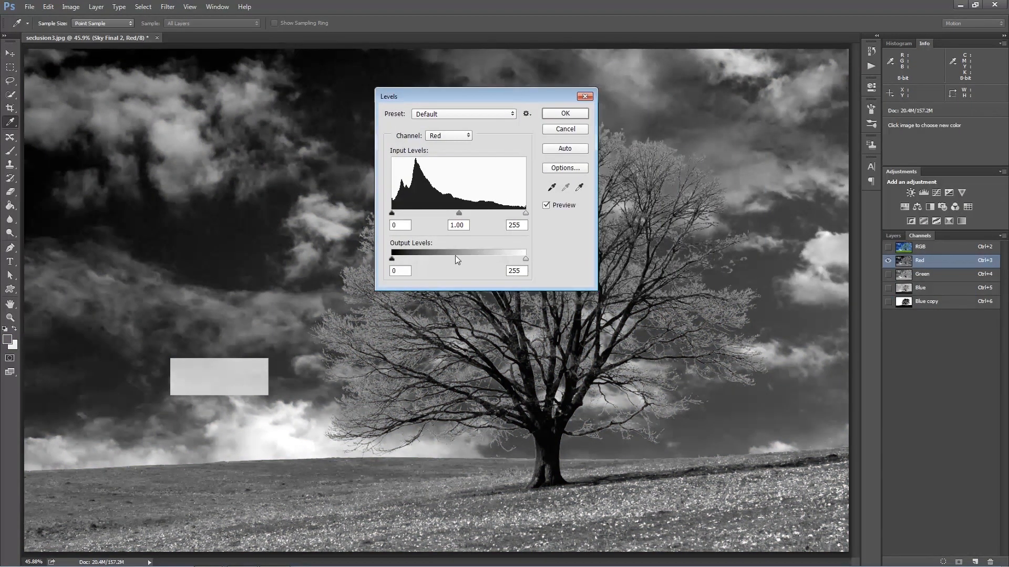
{"action": "left_click_drag", "start_coordinate": [392, 262], "coordinate": [483, 265]}
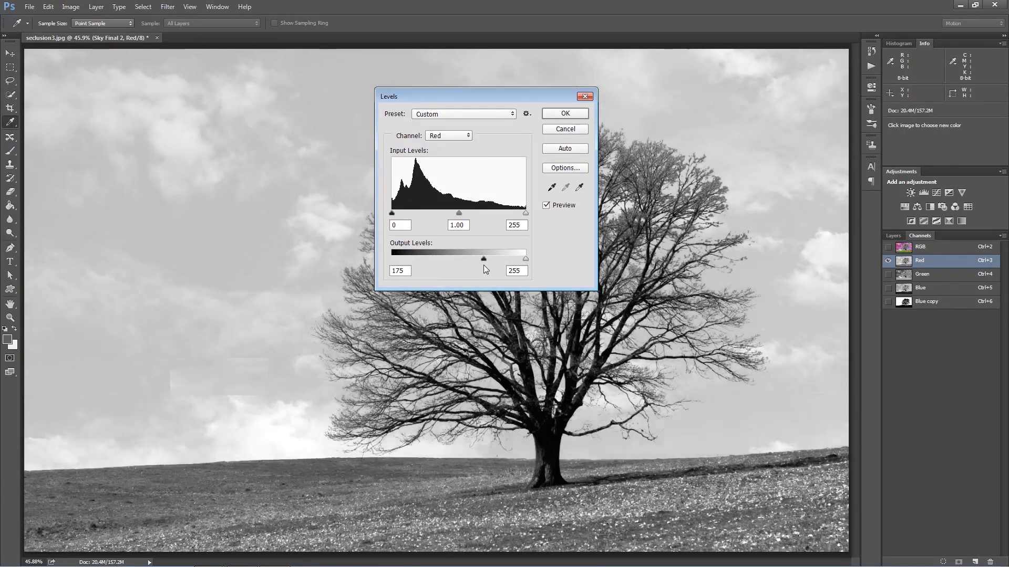
{"action": "left_click", "coordinate": [567, 114]}
- Raise the green channel's black output level to 212 with Levels on Sky Final 2
{"action": "left_click", "coordinate": [939, 279]}
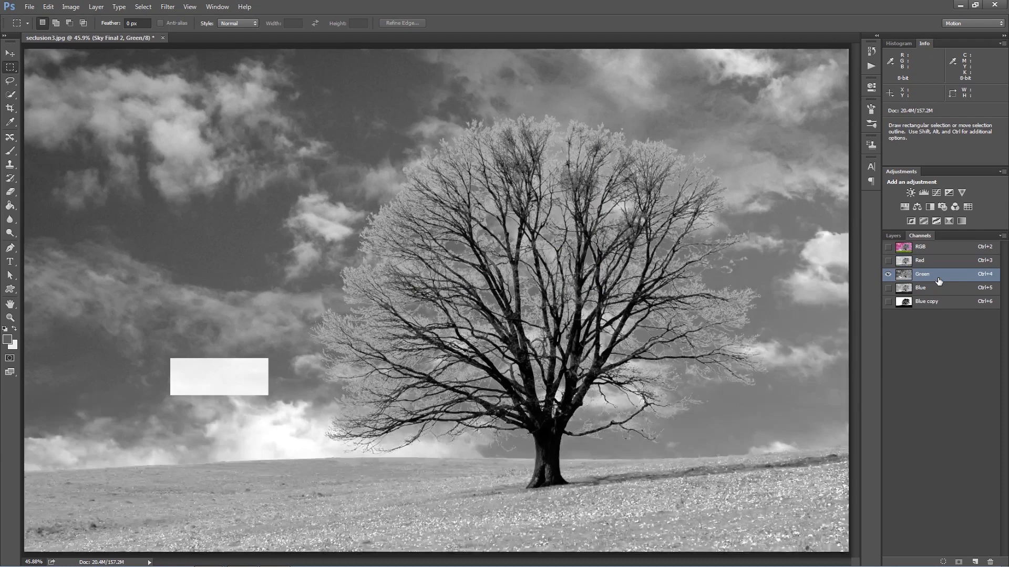
{"action": "key", "text": "ctrl+l"}
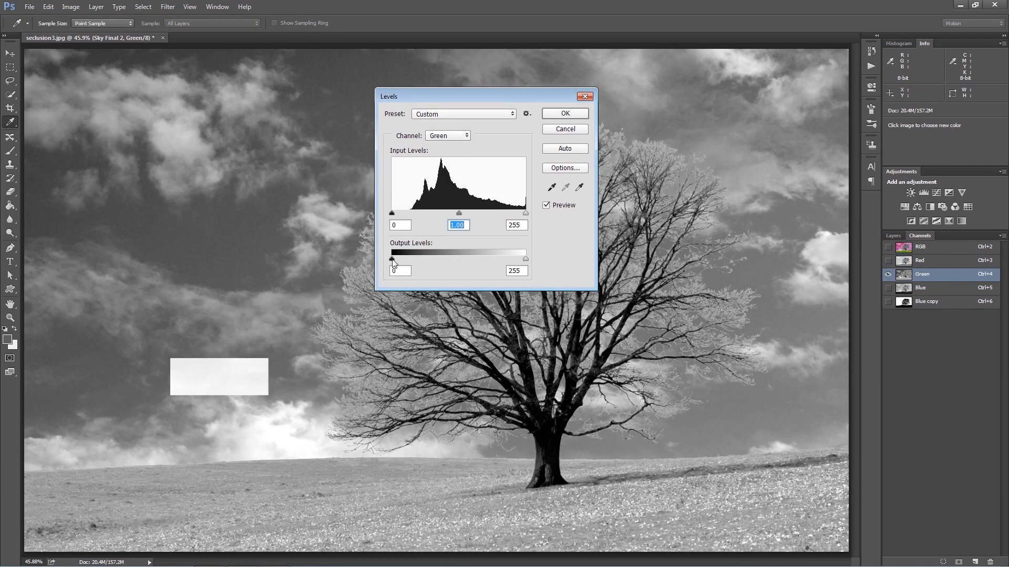
{"action": "left_click_drag", "start_coordinate": [392, 260], "coordinate": [503, 263]}
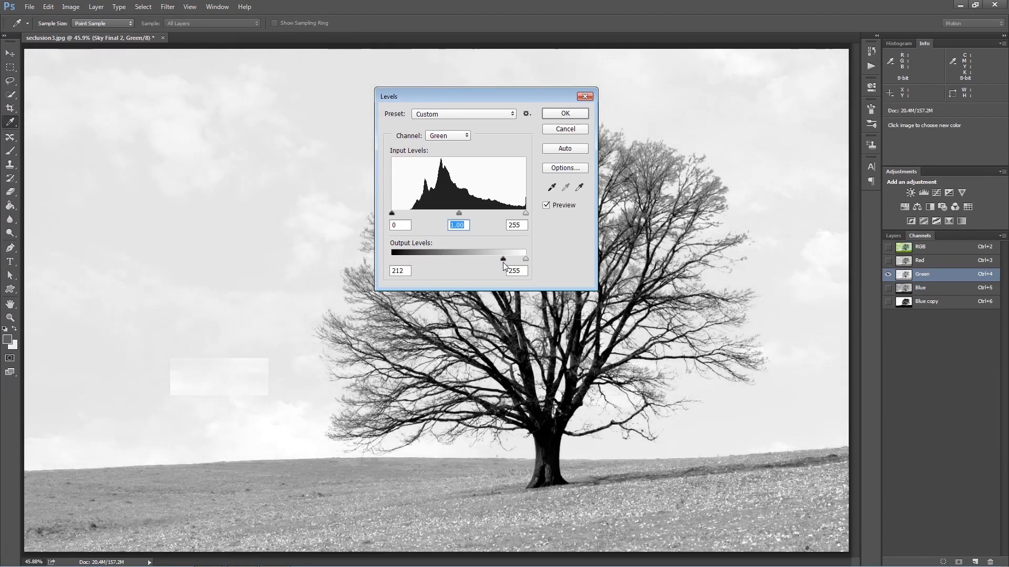
{"action": "left_click", "coordinate": [400, 271]}
{"action": "left_click", "coordinate": [564, 114]}
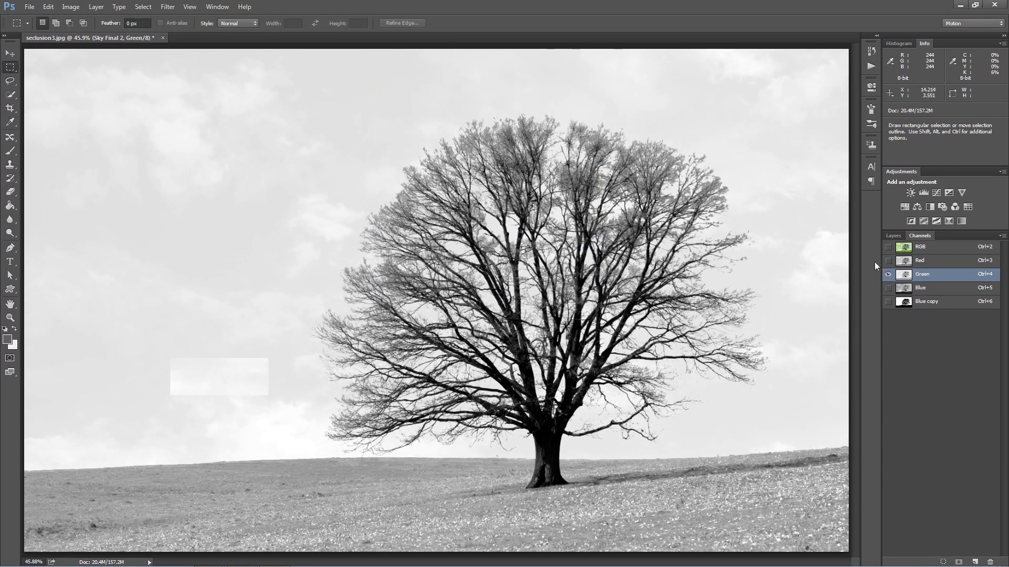
- Raise the blue channel's black output level to 228 with Levels on Sky Final 2 and return to the RGB composite
{"action": "left_click", "coordinate": [925, 288]}
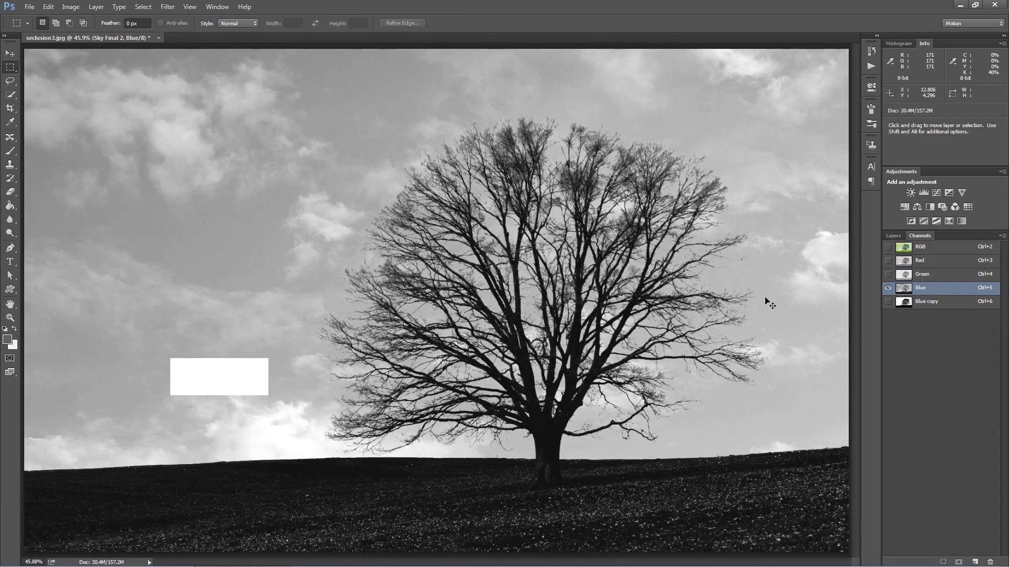
{"action": "key", "text": "ctrl+l"}
{"action": "left_click_drag", "start_coordinate": [396, 261], "coordinate": [448, 270]}
{"action": "left_click_drag", "start_coordinate": [477, 270], "coordinate": [511, 268]}
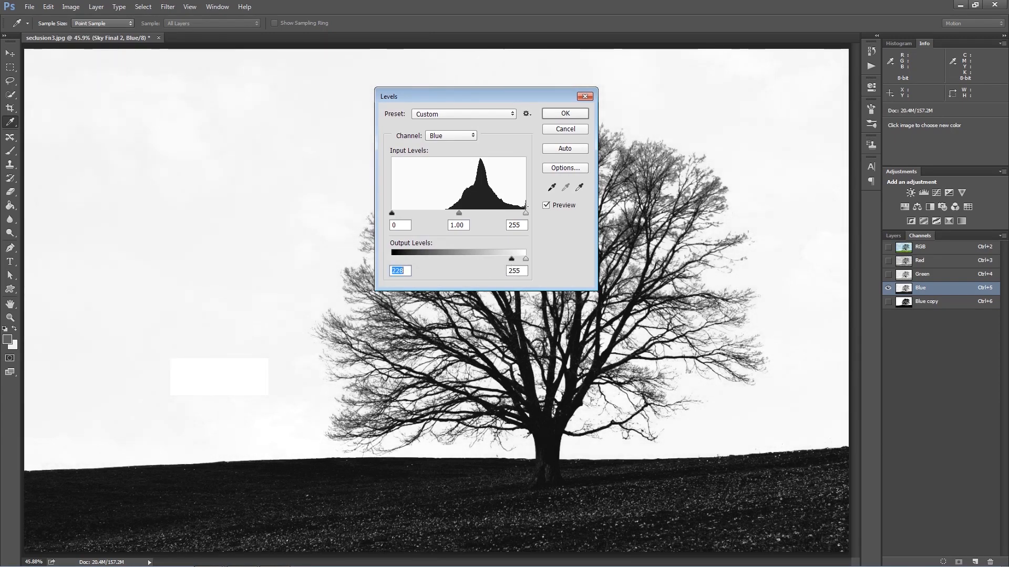
{"action": "left_click", "coordinate": [564, 114]}
{"action": "left_click", "coordinate": [938, 250]}
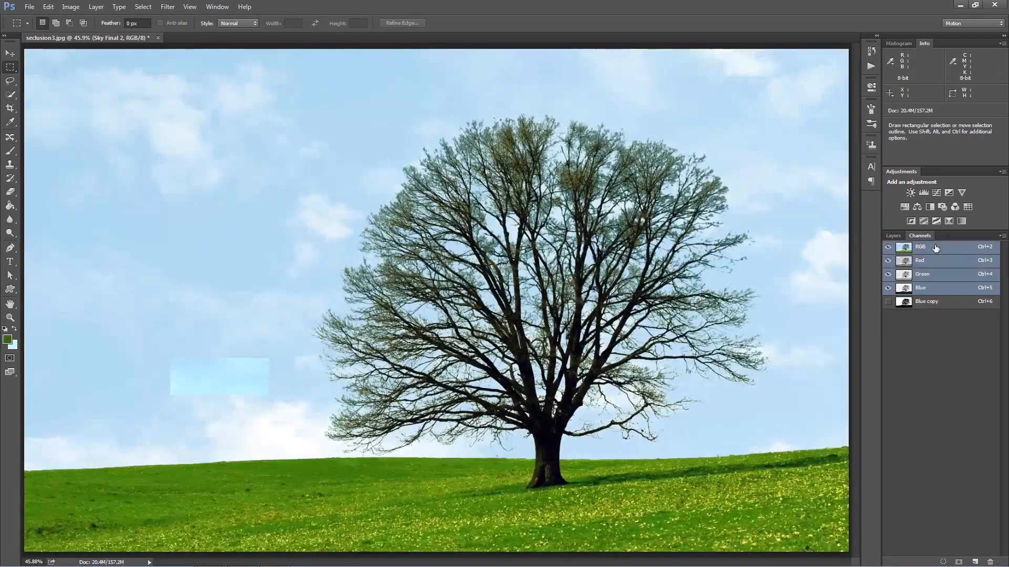
- Hide the sky sample on Layer 3 and compare the image with and without Sky Final 2
{"action": "left_click", "coordinate": [891, 236]}
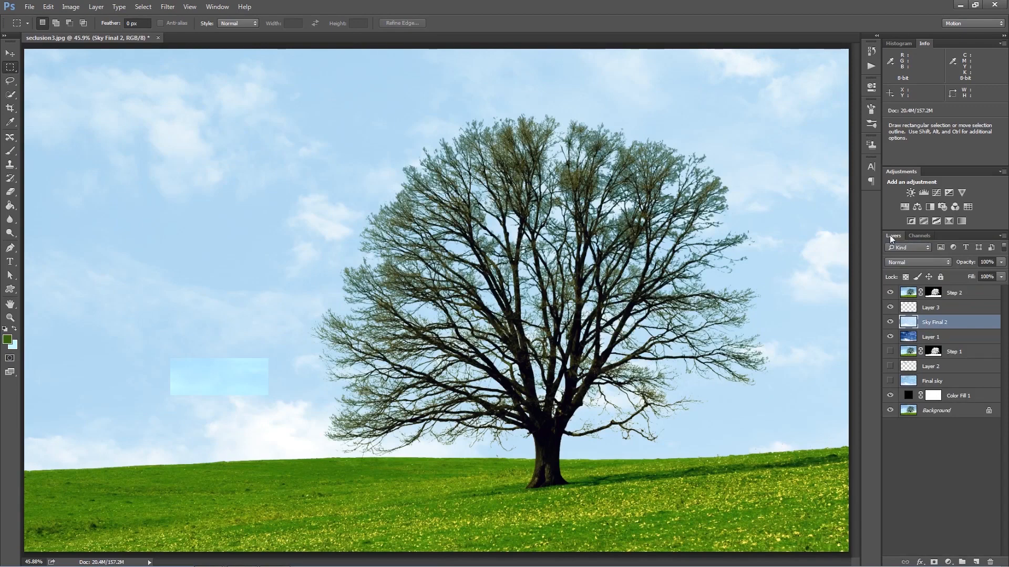
{"action": "left_click", "coordinate": [890, 307]}
{"action": "left_click", "coordinate": [890, 308]}
{"action": "left_click", "coordinate": [890, 308]}
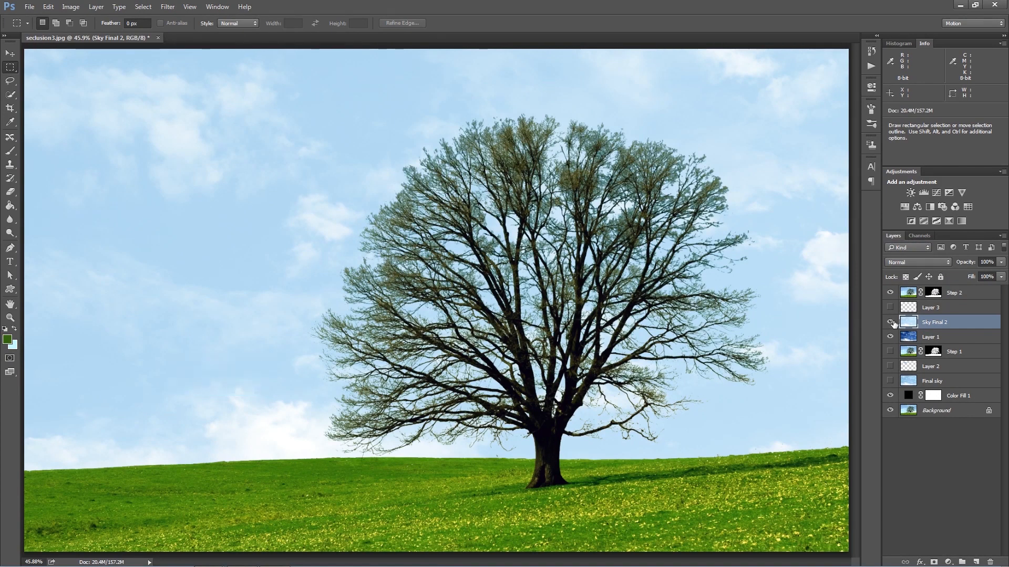
{"action": "left_click", "coordinate": [891, 323]}
{"action": "left_click", "coordinate": [891, 323]}
{"action": "left_click", "coordinate": [891, 323]}
{"action": "left_click", "coordinate": [891, 322]}
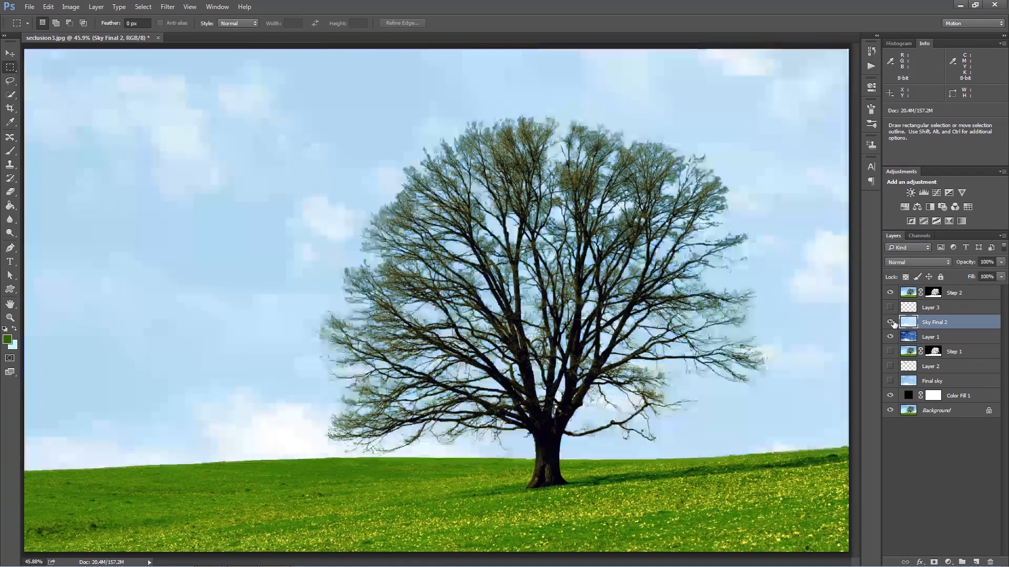
- Move the Step 1 layer to the top of the layer stack, hide Step 2 and show Step 1
{"action": "key", "text": "v"}
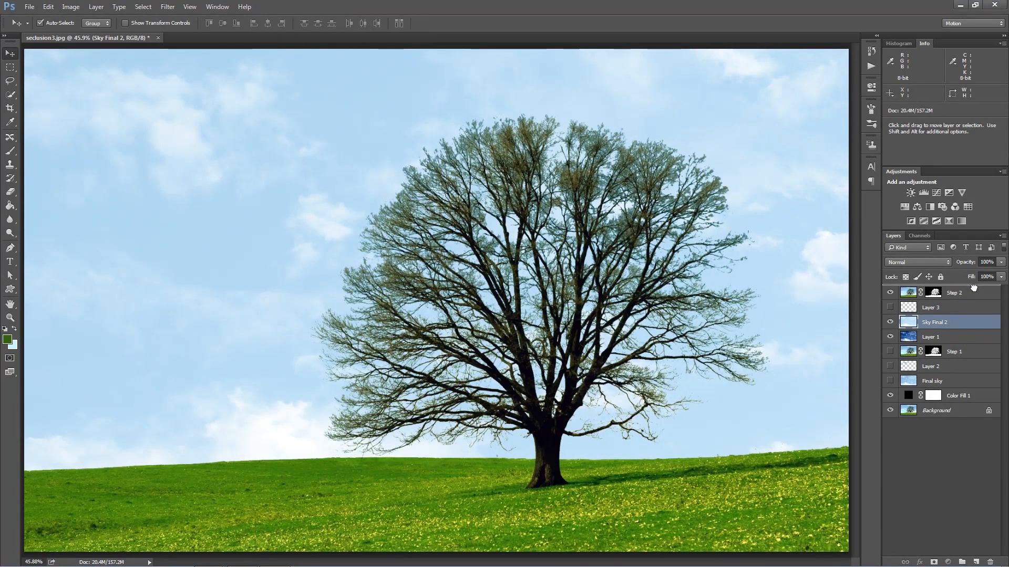
{"action": "left_click_drag", "start_coordinate": [973, 287], "coordinate": [972, 288]}
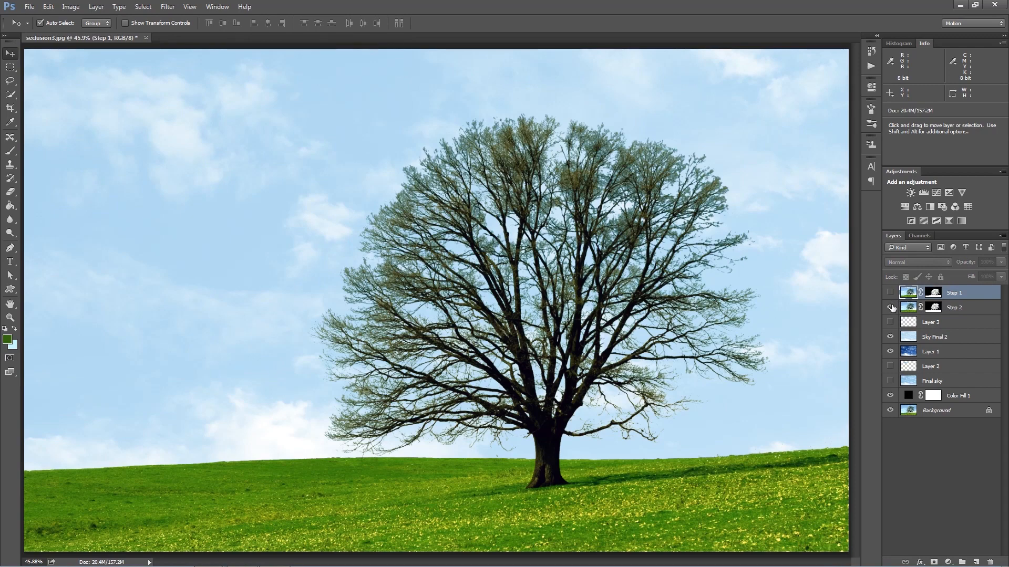
{"action": "left_click", "coordinate": [890, 307]}
{"action": "left_click", "coordinate": [890, 293]}
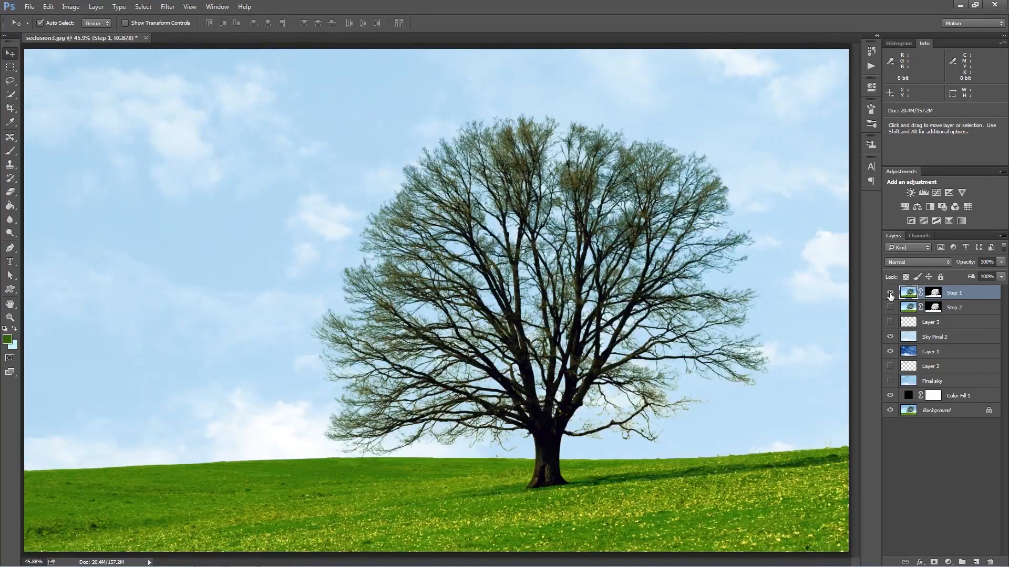
- Compare the tree with and without the Sky Final 2 layer, and examine the Step 1 and Step 2 cutouts in close-up
{"action": "left_click", "coordinate": [890, 337]}
{"action": "left_click", "coordinate": [890, 337]}
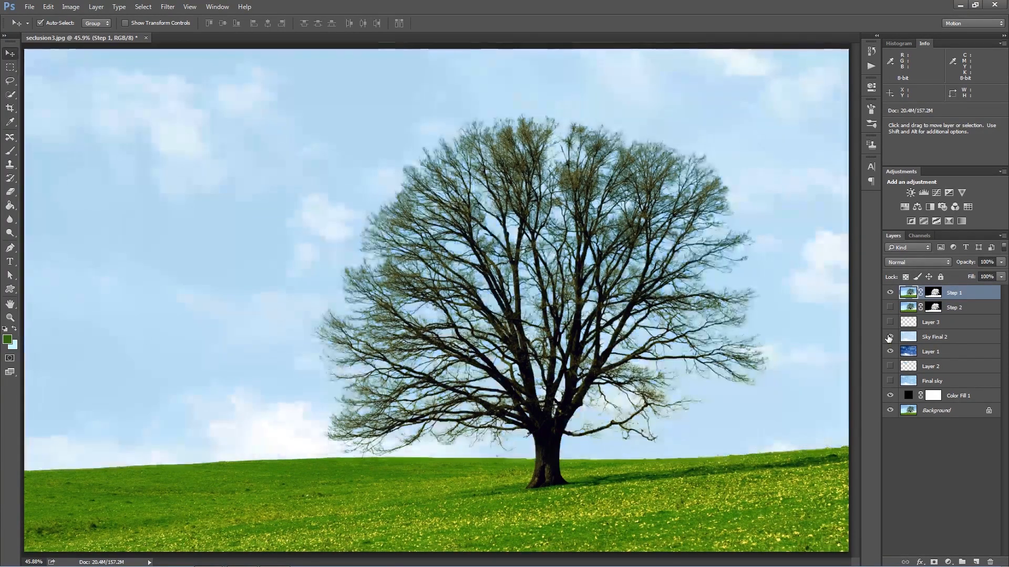
{"action": "left_click", "coordinate": [890, 337]}
{"action": "left_click", "coordinate": [890, 337]}
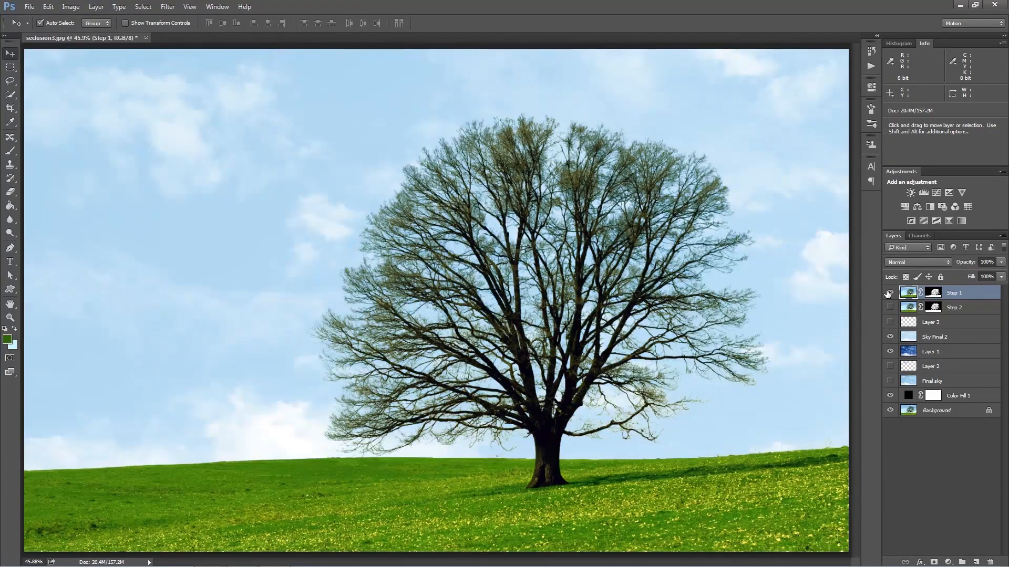
{"action": "left_click", "coordinate": [890, 293]}
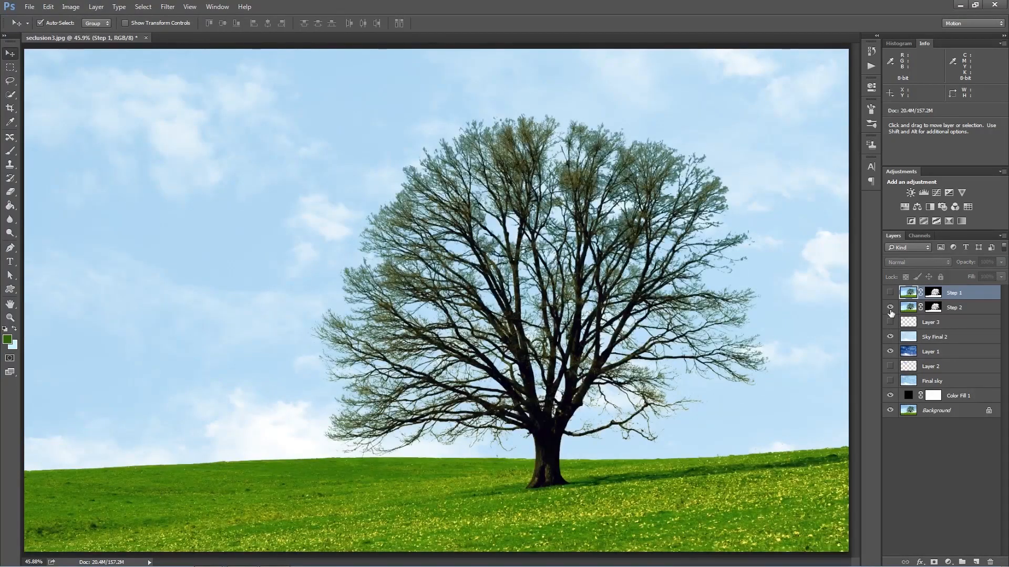
{"action": "scroll", "coordinate": [792, 338], "scroll_direction": "up", "scroll_amount": 4}
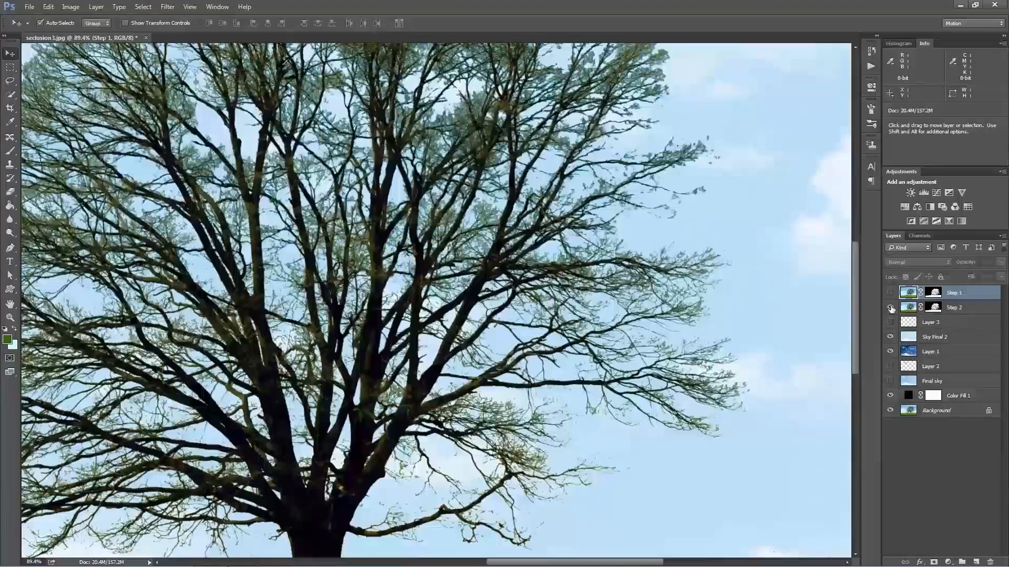
{"action": "left_click", "coordinate": [889, 307]}
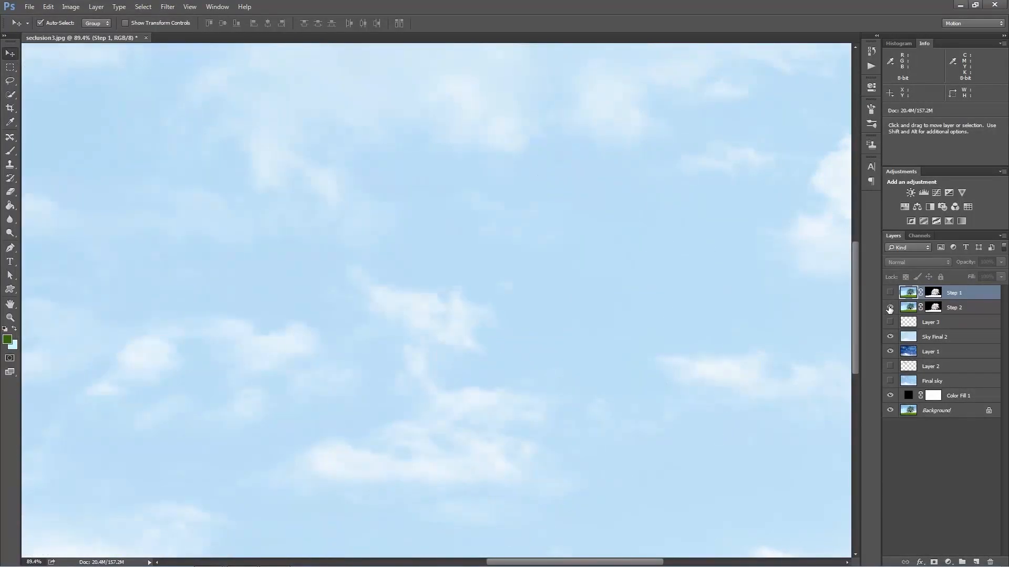
{"action": "left_click", "coordinate": [889, 307]}
{"action": "left_click", "coordinate": [890, 307]}
{"action": "left_click", "coordinate": [890, 293]}
{"action": "left_click", "coordinate": [890, 293]}
{"action": "left_click", "coordinate": [890, 293]}
{"action": "left_click", "coordinate": [890, 309]}
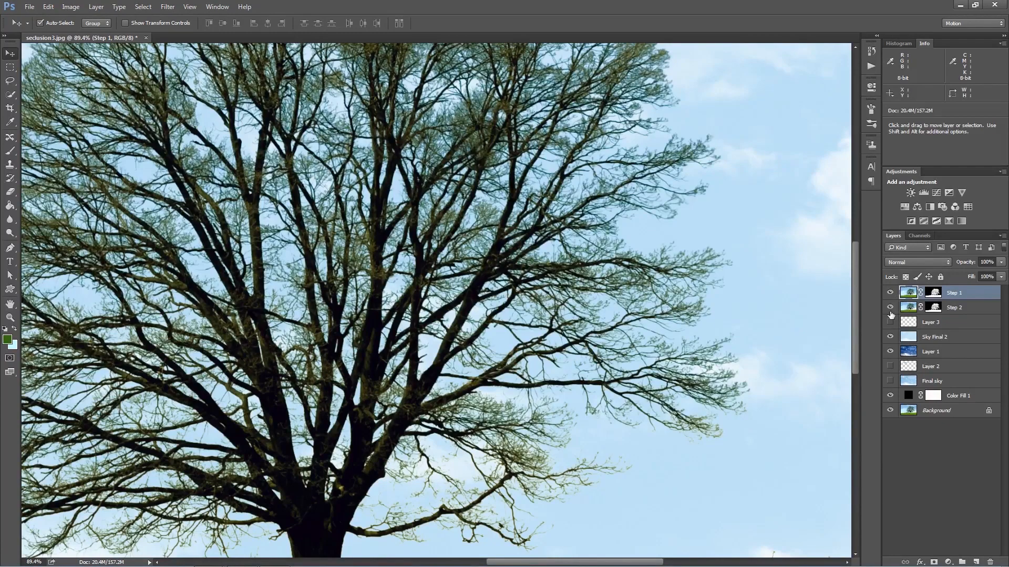
{"action": "left_click", "coordinate": [890, 308]}
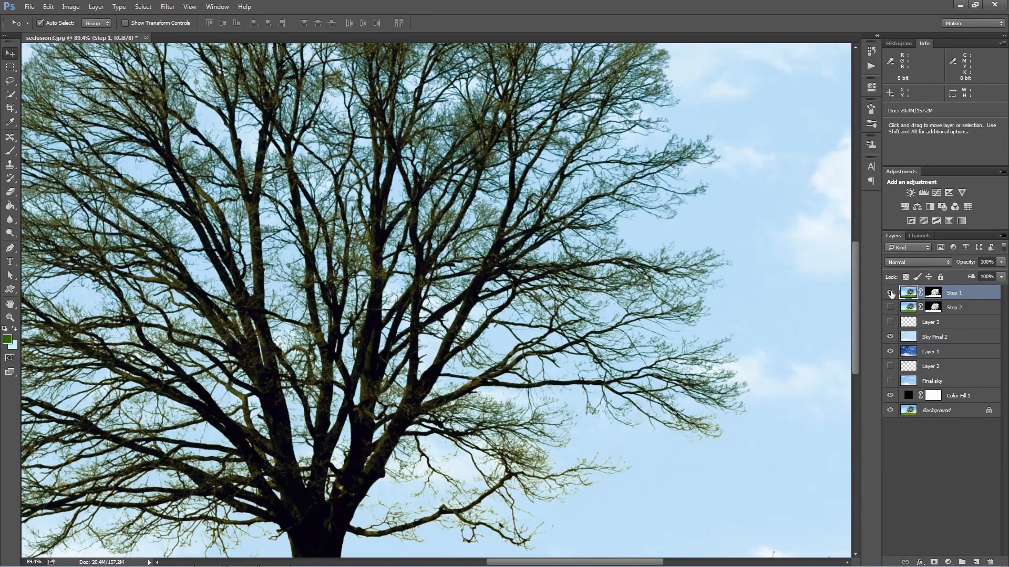
{"action": "left_click", "coordinate": [890, 293]}
{"action": "left_click", "coordinate": [890, 293]}
{"action": "key", "text": "ctrl+0"}
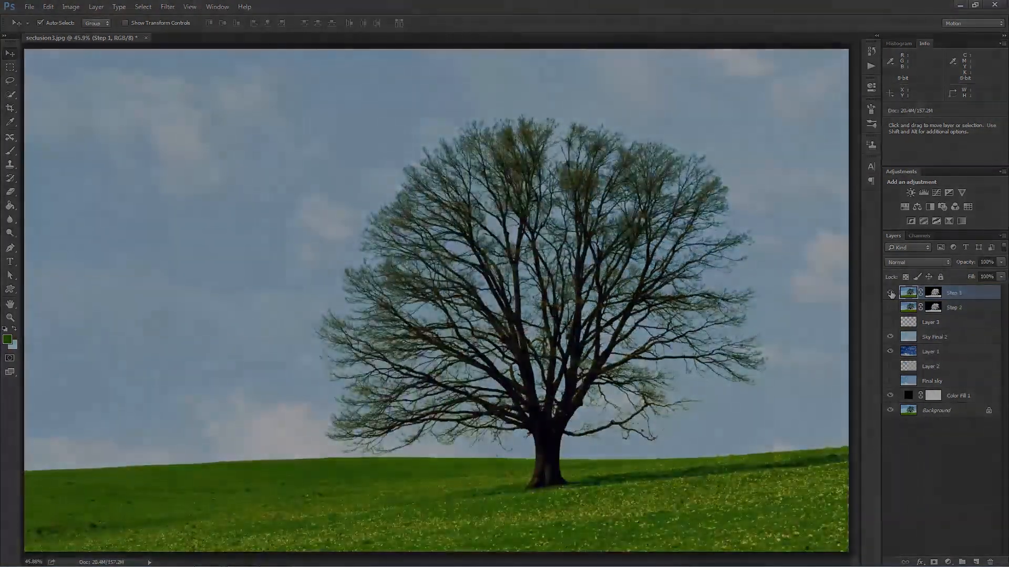